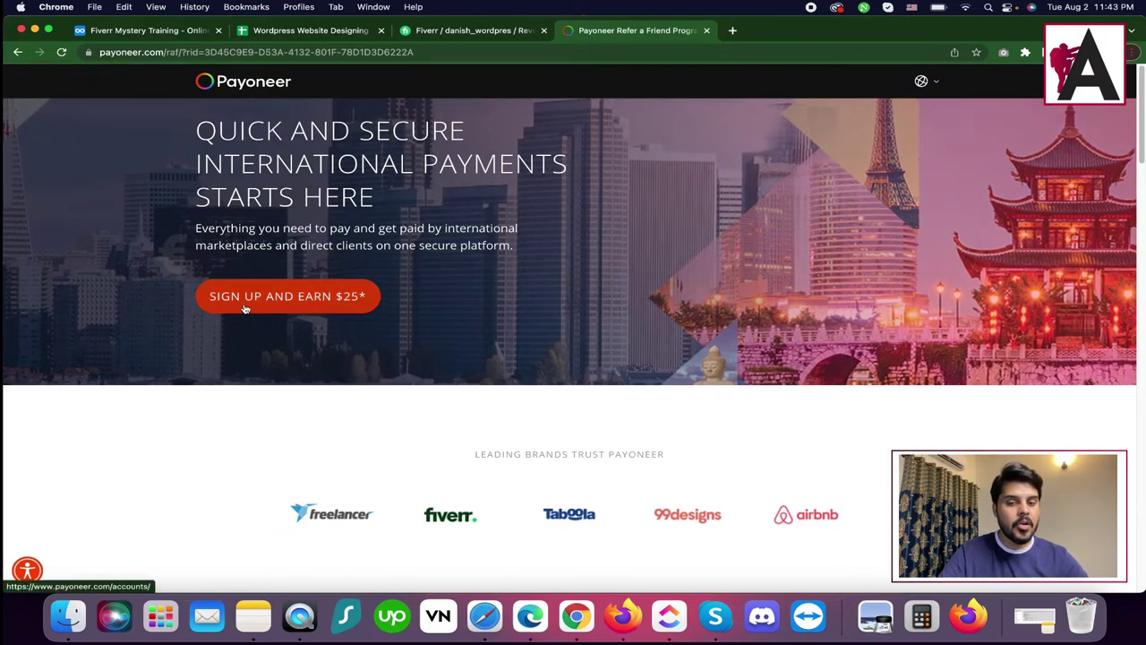
Start an Individual sign-up for getting paid by international clients or marketplaces, and register.
click(314, 299)
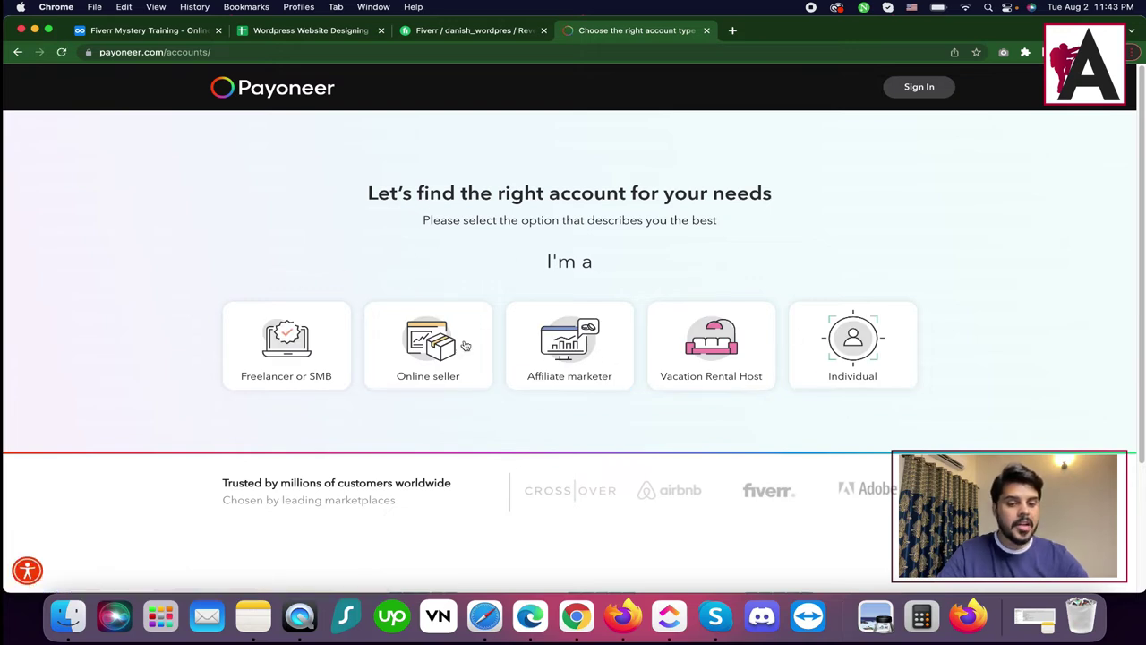
click(859, 345)
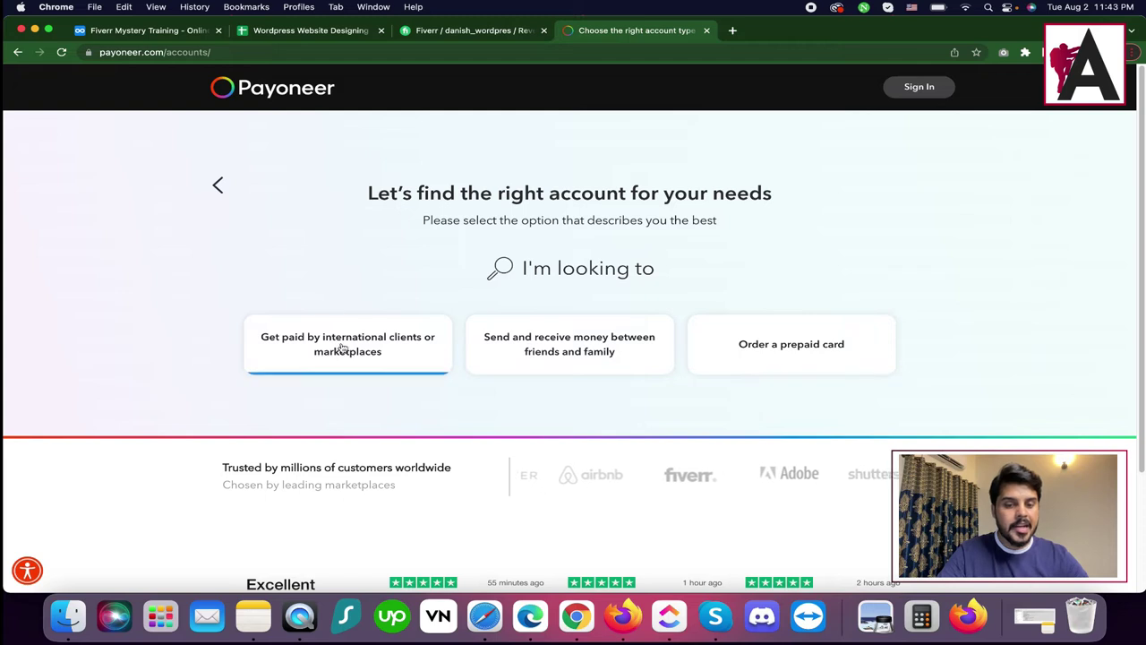
click(389, 341)
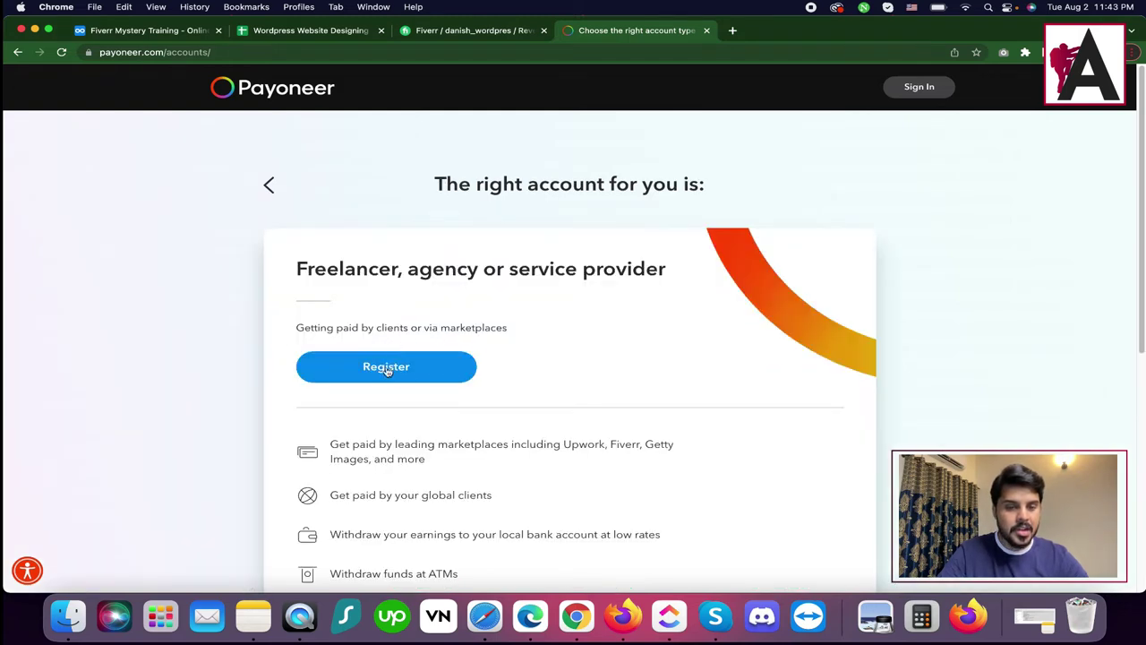
scroll(387, 371, down, 3)
click(386, 223)
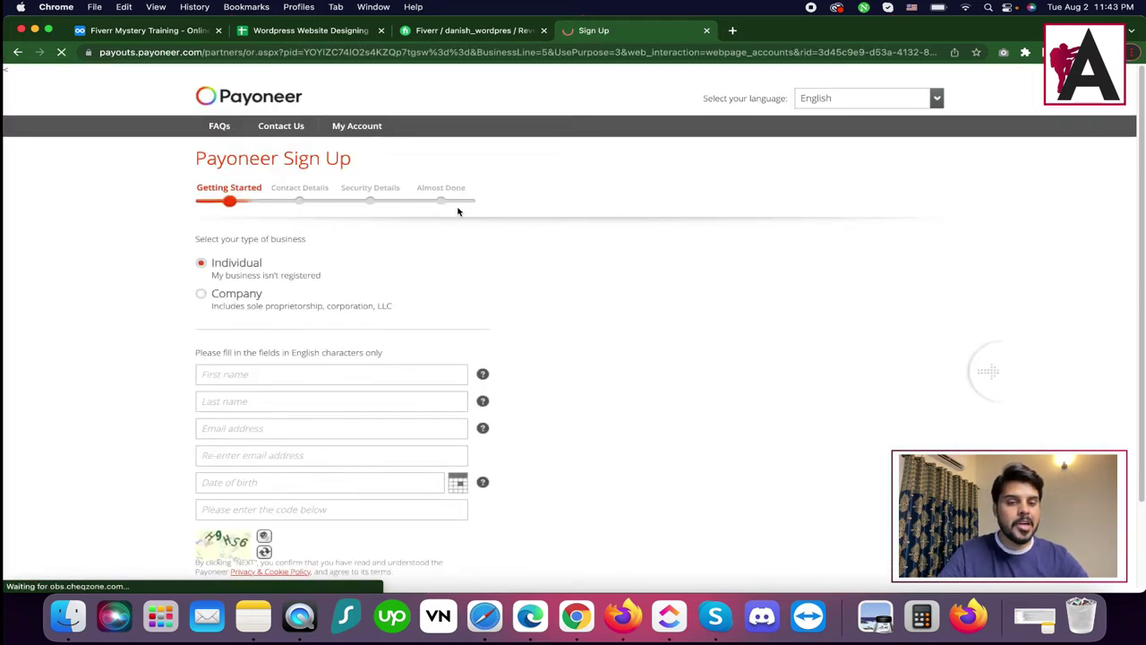
Enter the first name, last name and email address.
scroll(473, 298, down, 2)
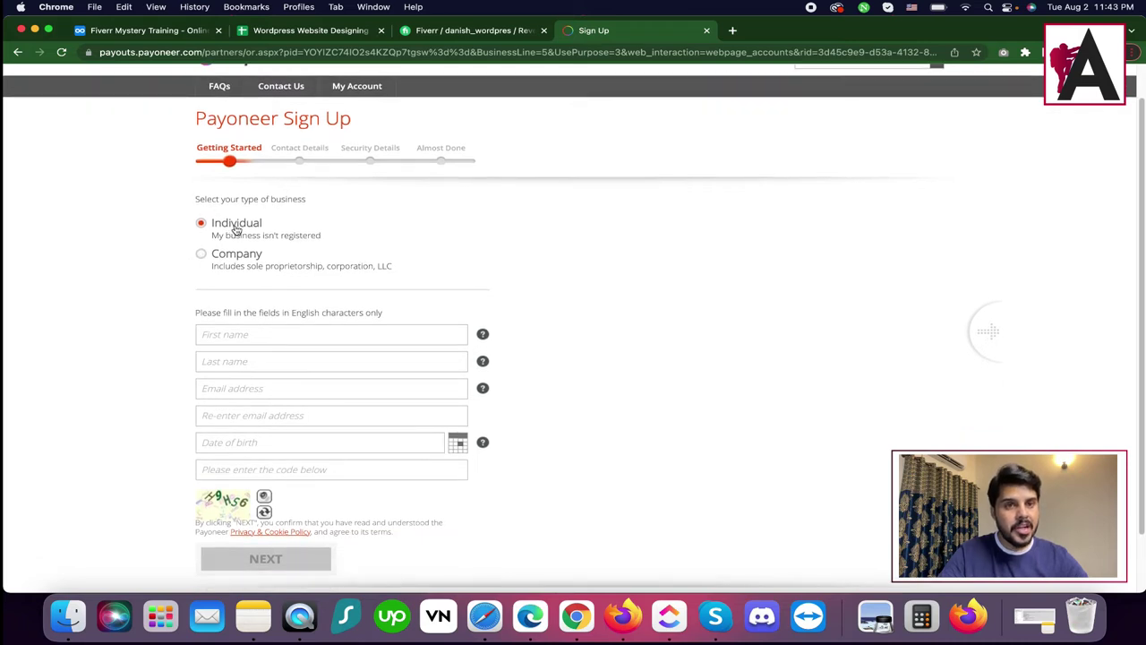
scroll(237, 229, down, 1)
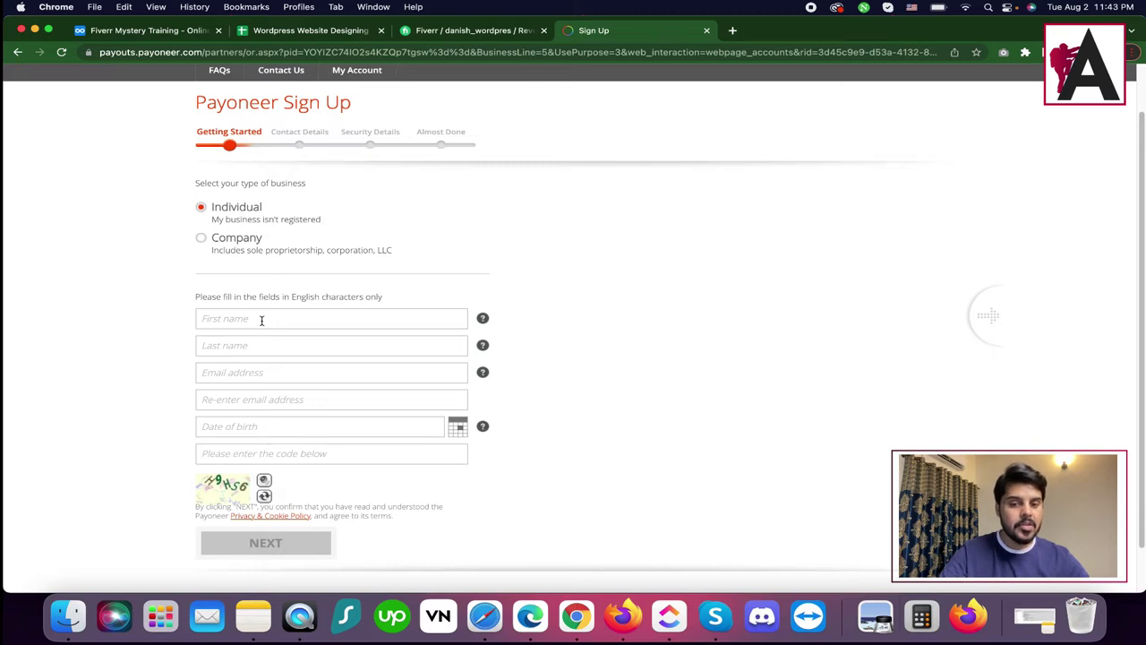
click(261, 320)
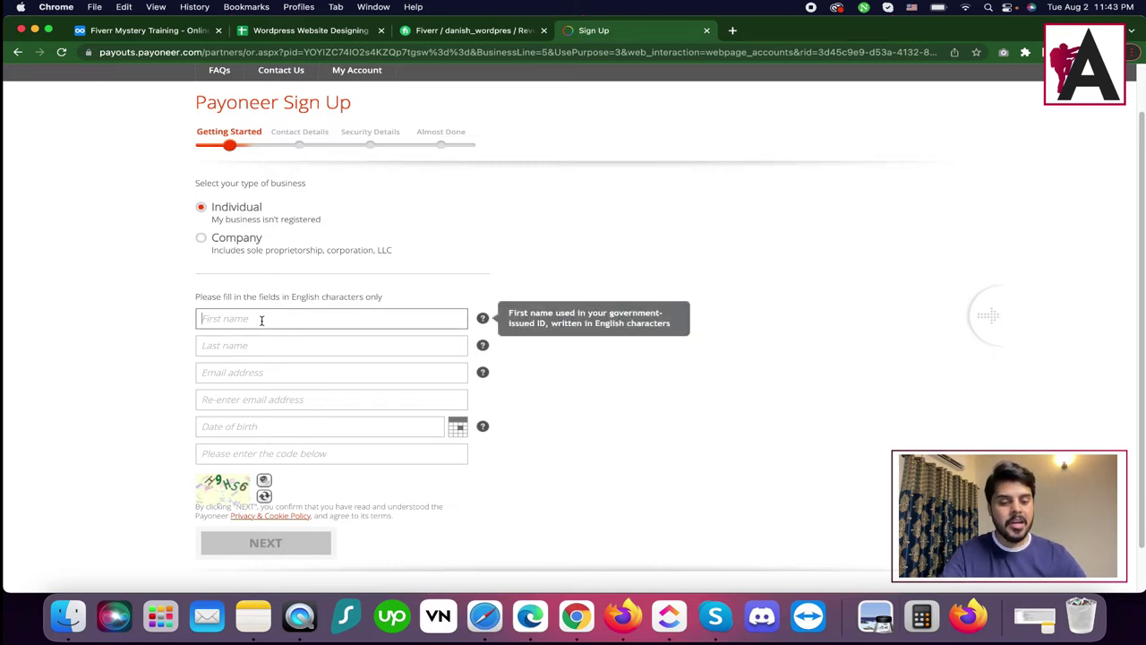
click(331, 346)
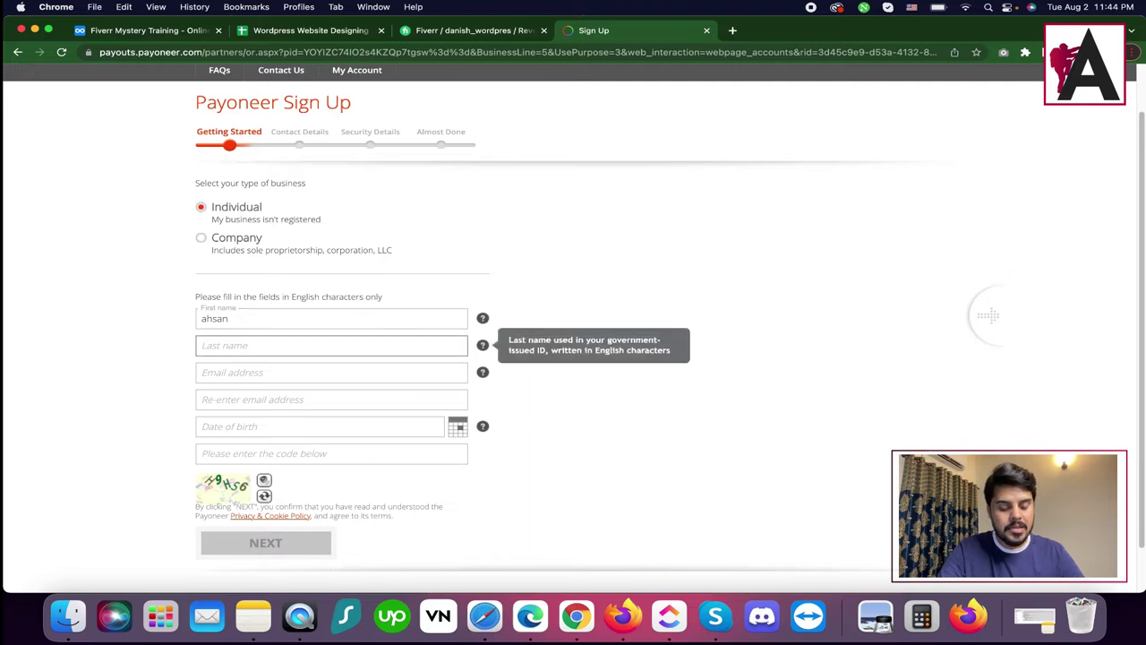
key(Tab)
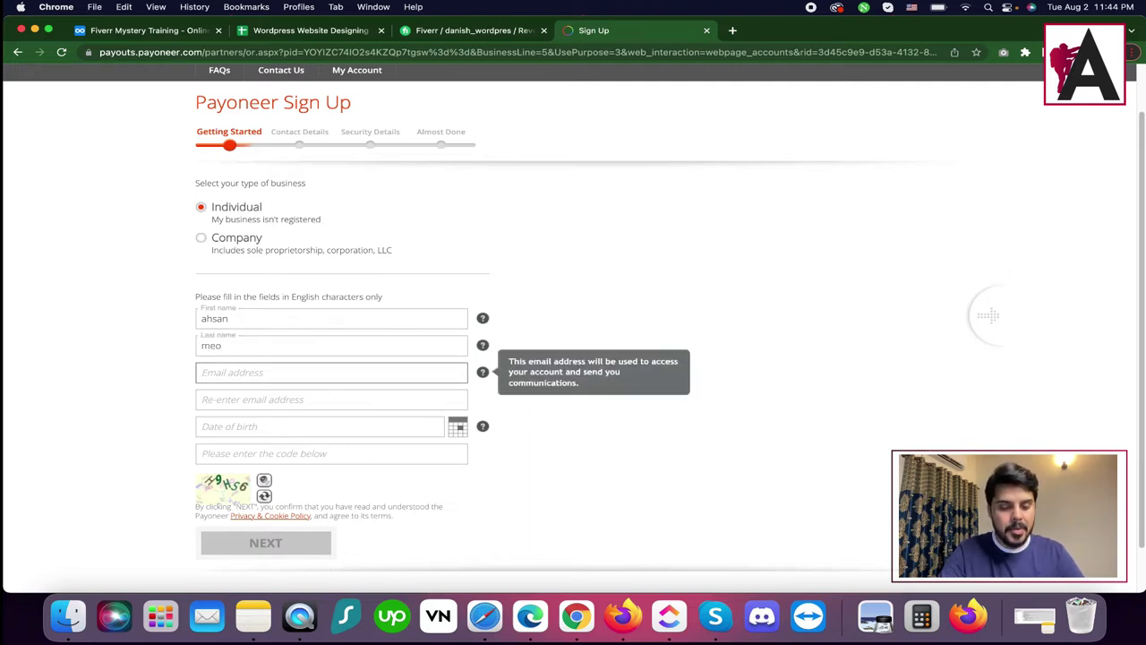
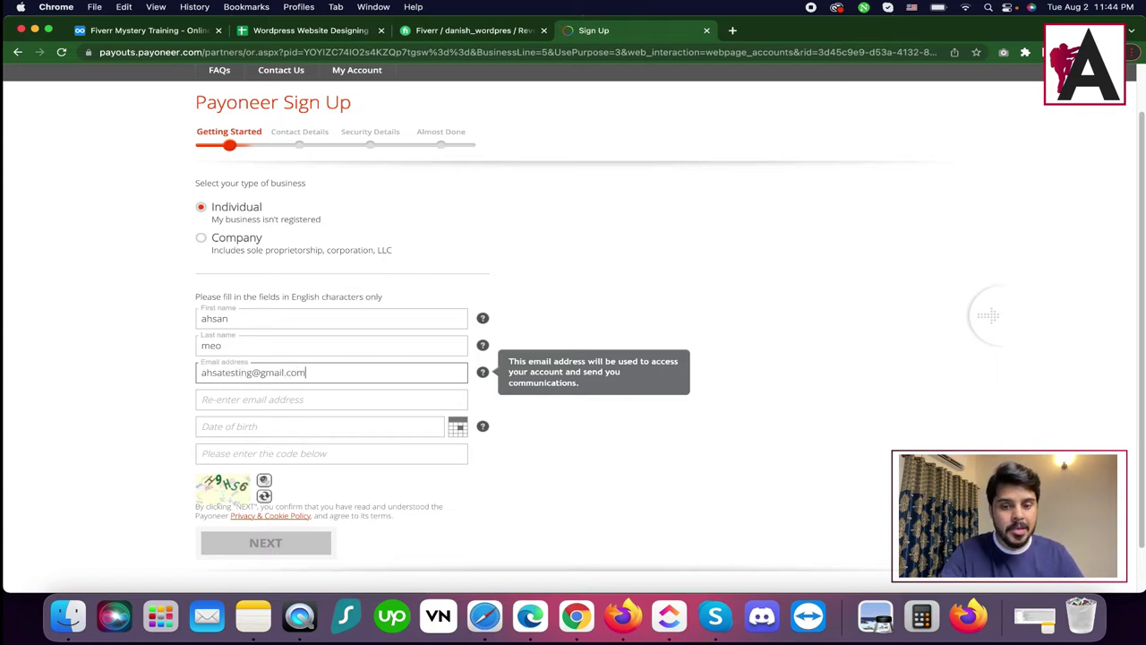
Copy the email address into the Re-enter email field to confirm it.
click(331, 399)
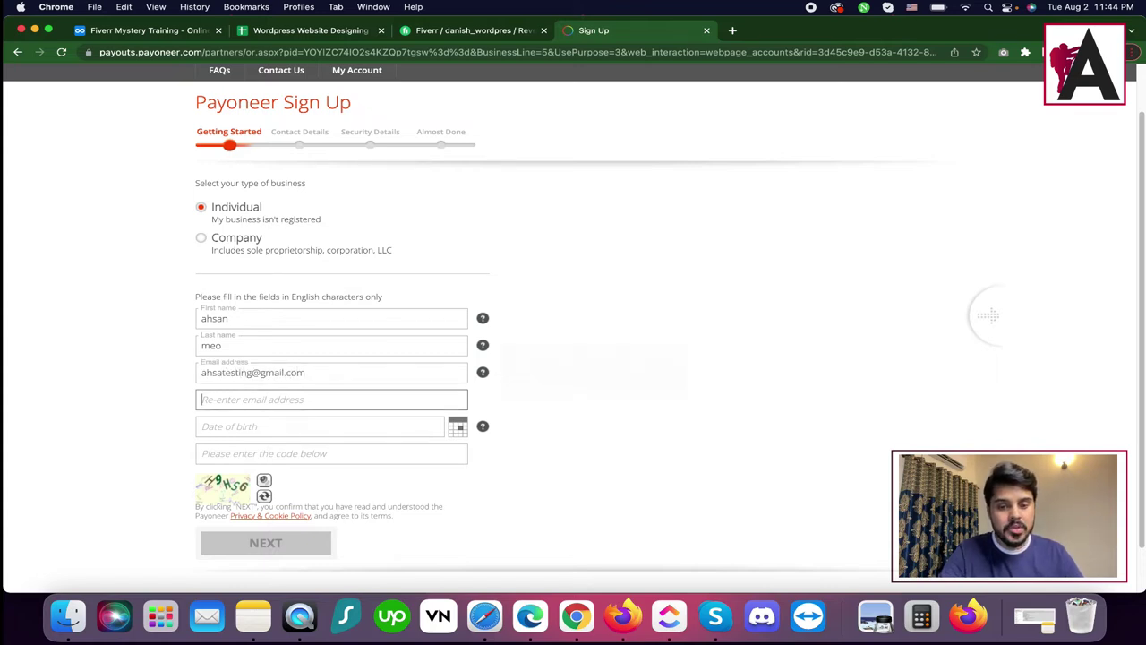
triple_click(301, 369)
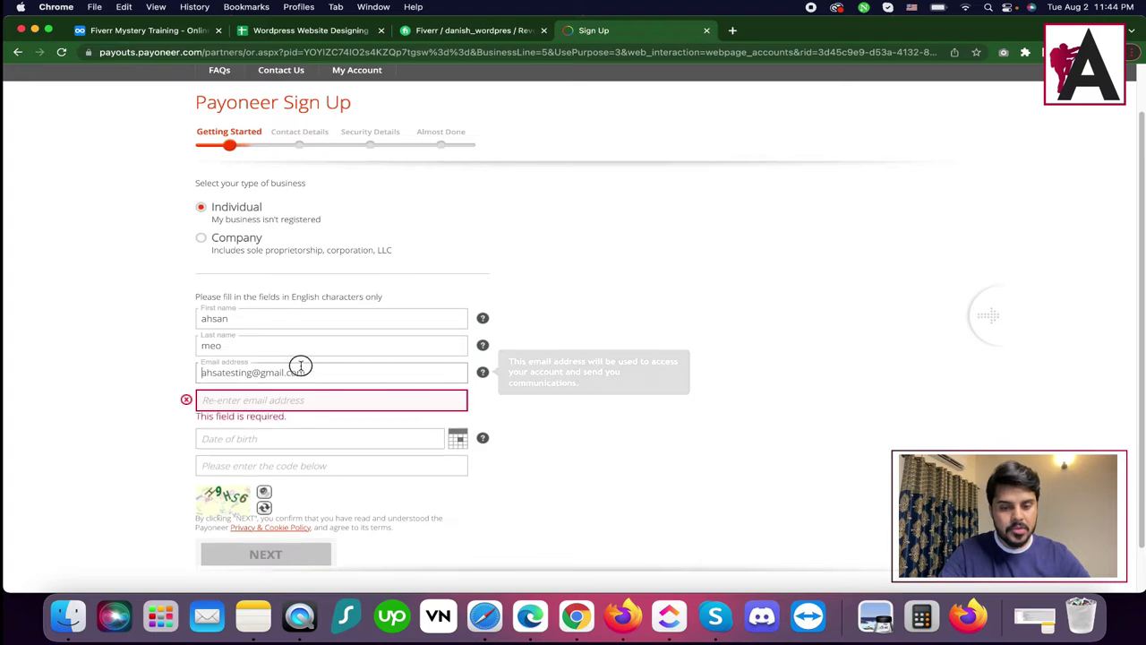
key(super+c)
click(307, 402)
key(super+v)
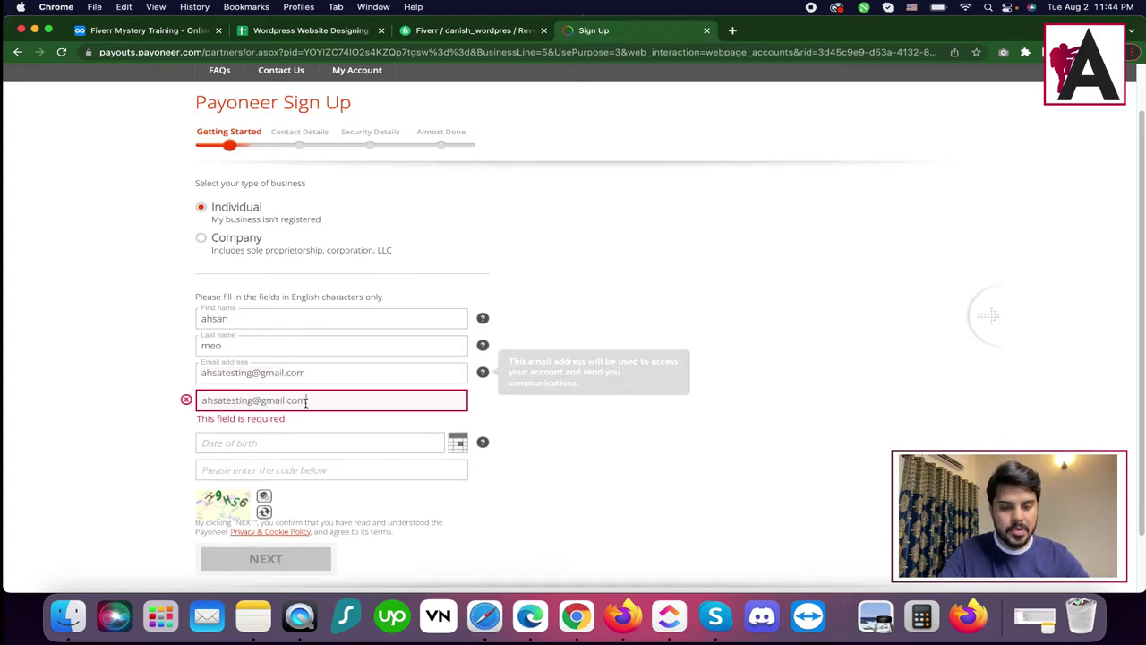
Set the date of birth to January 2, 1992 in the calendar.
click(296, 447)
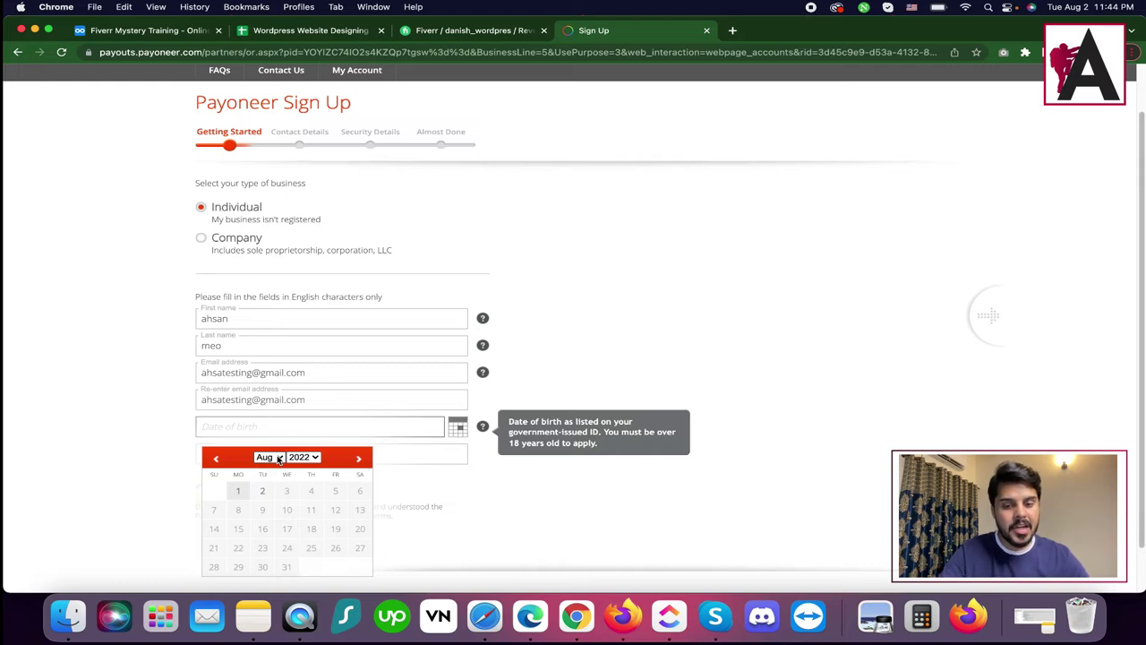
click(279, 459)
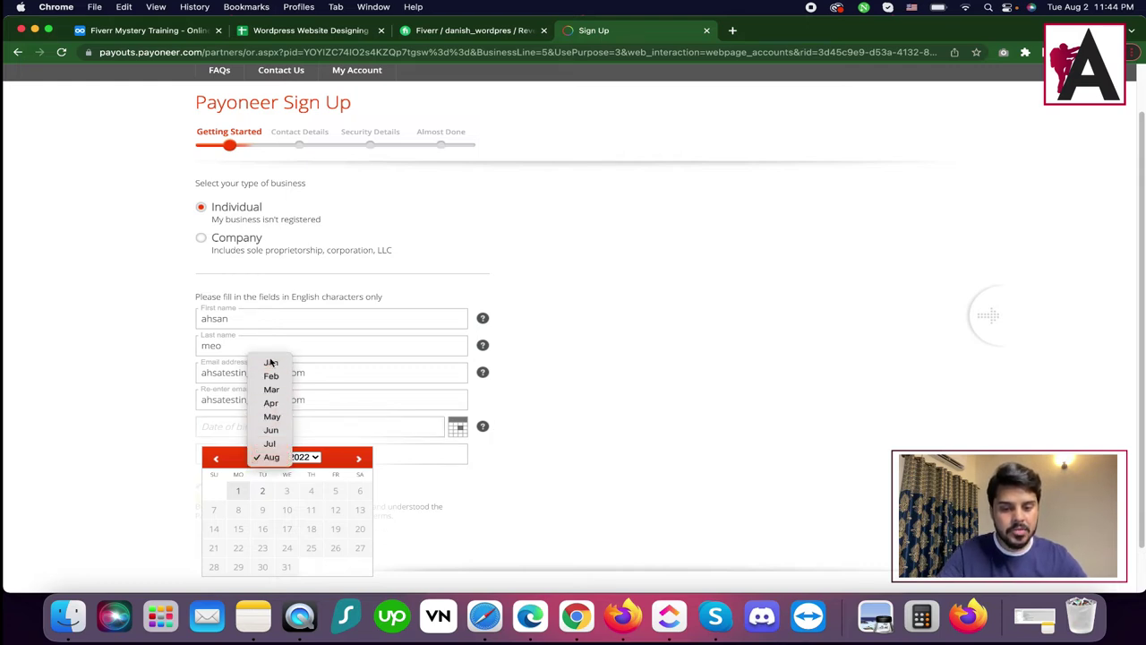
click(271, 362)
click(302, 457)
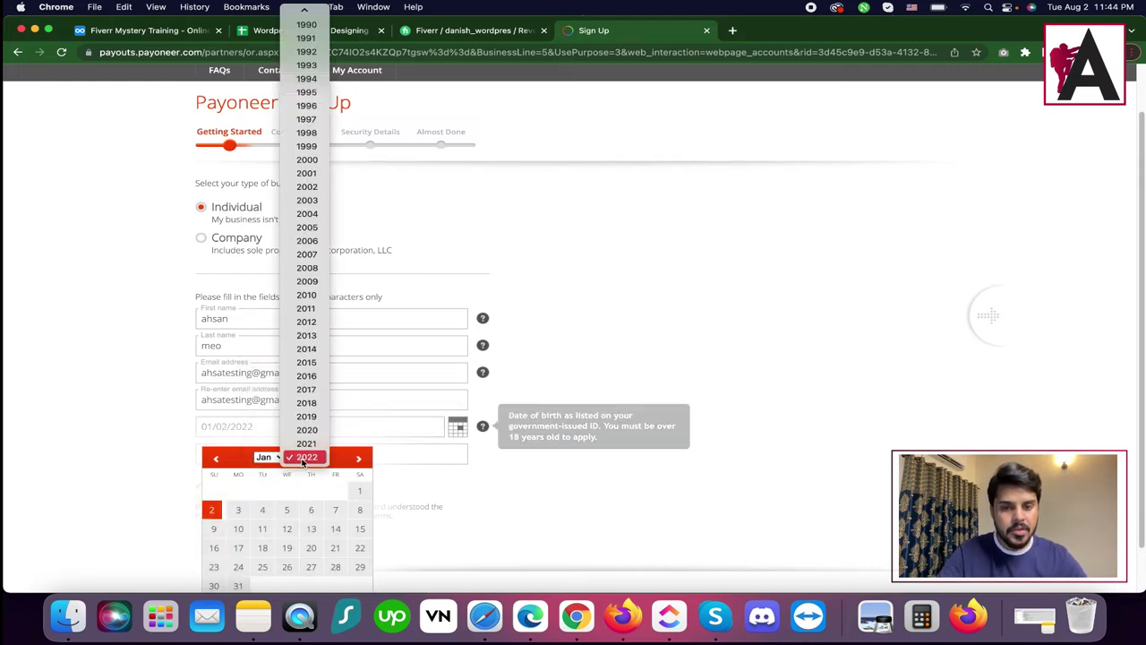
click(306, 51)
click(310, 491)
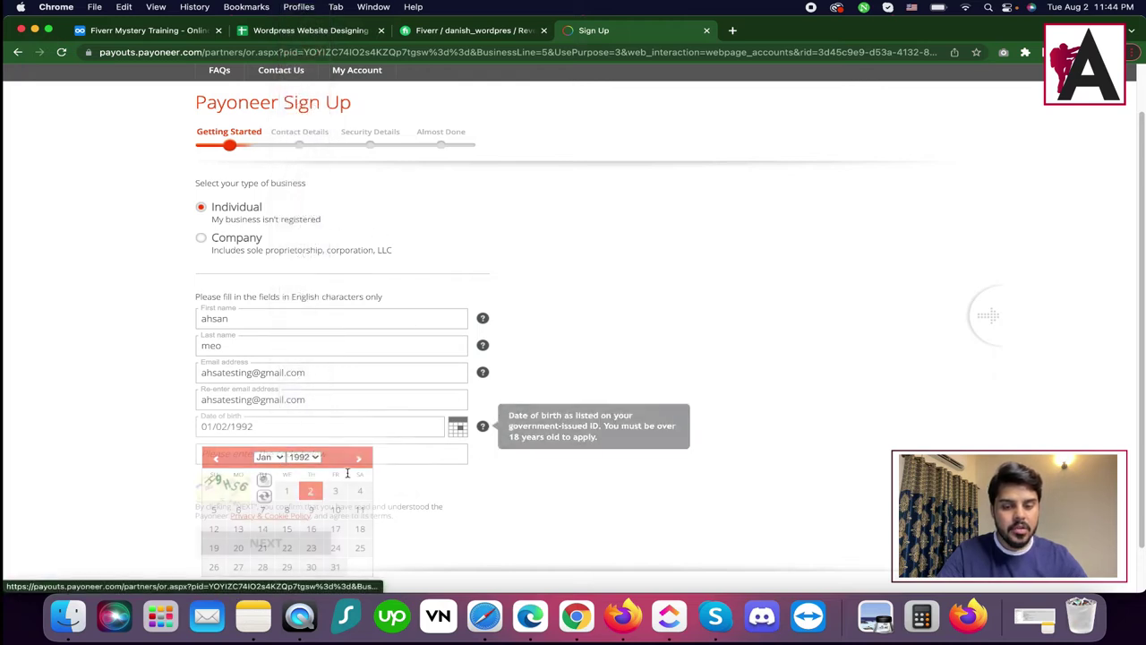
Enter the verification code and submit the Getting Started step.
scroll(274, 371, down, 2)
click(267, 403)
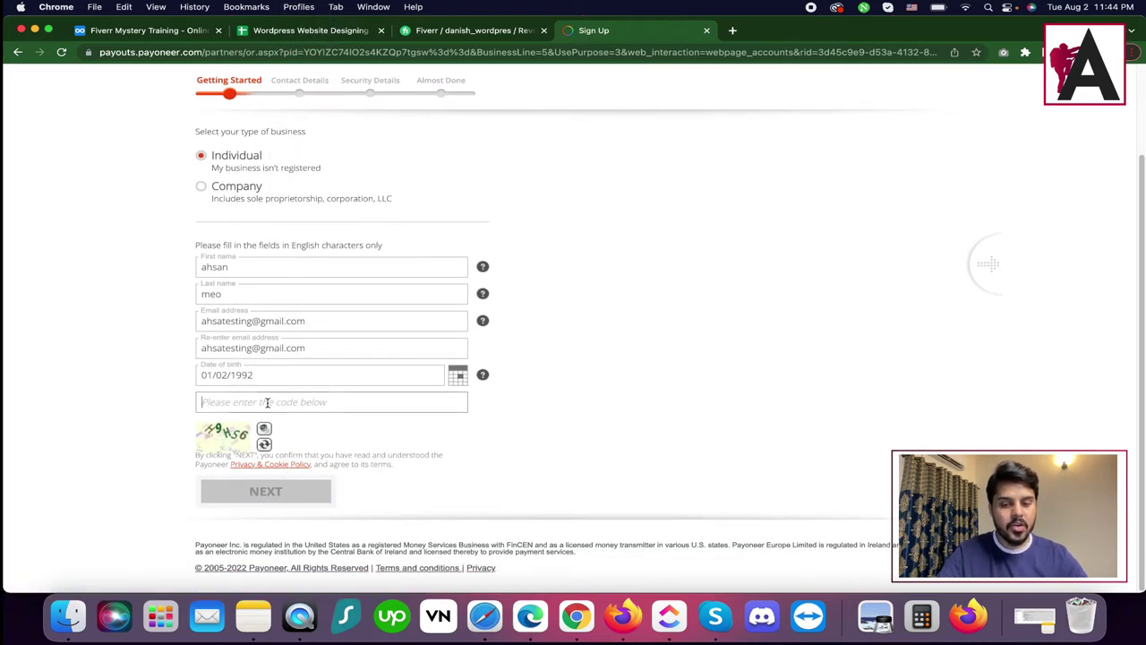
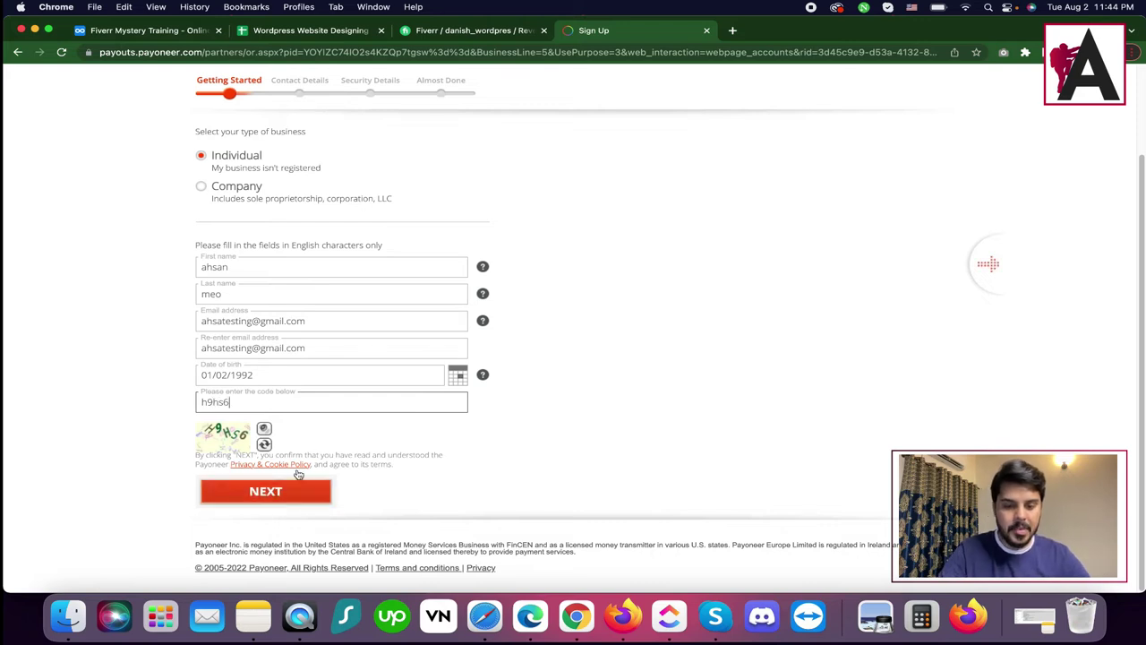
click(301, 492)
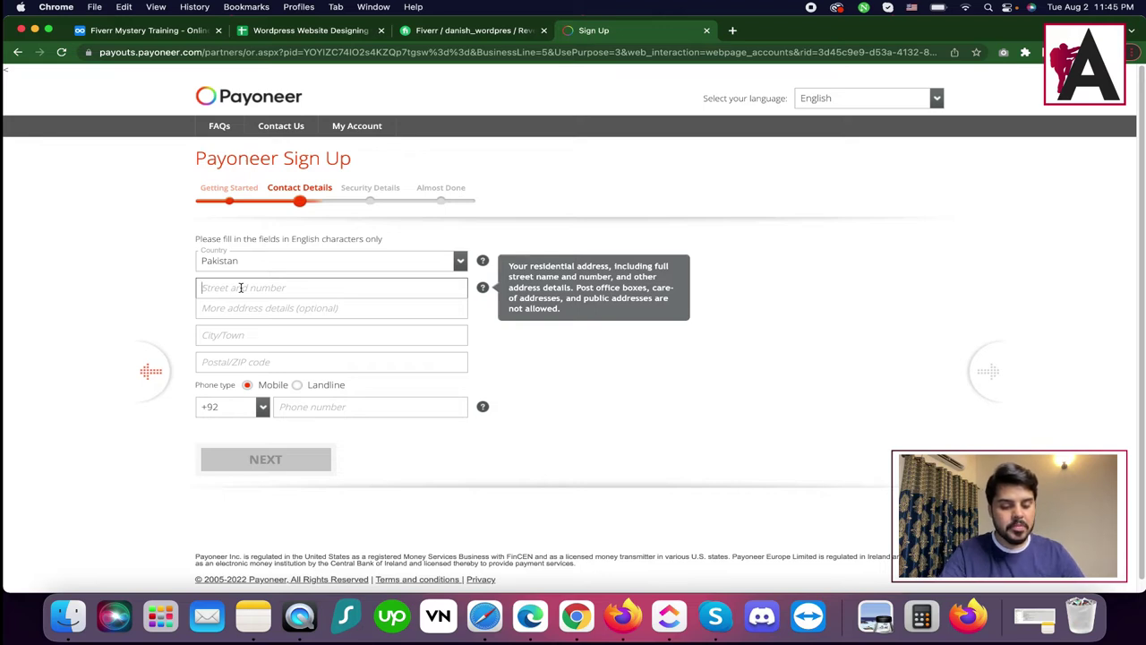
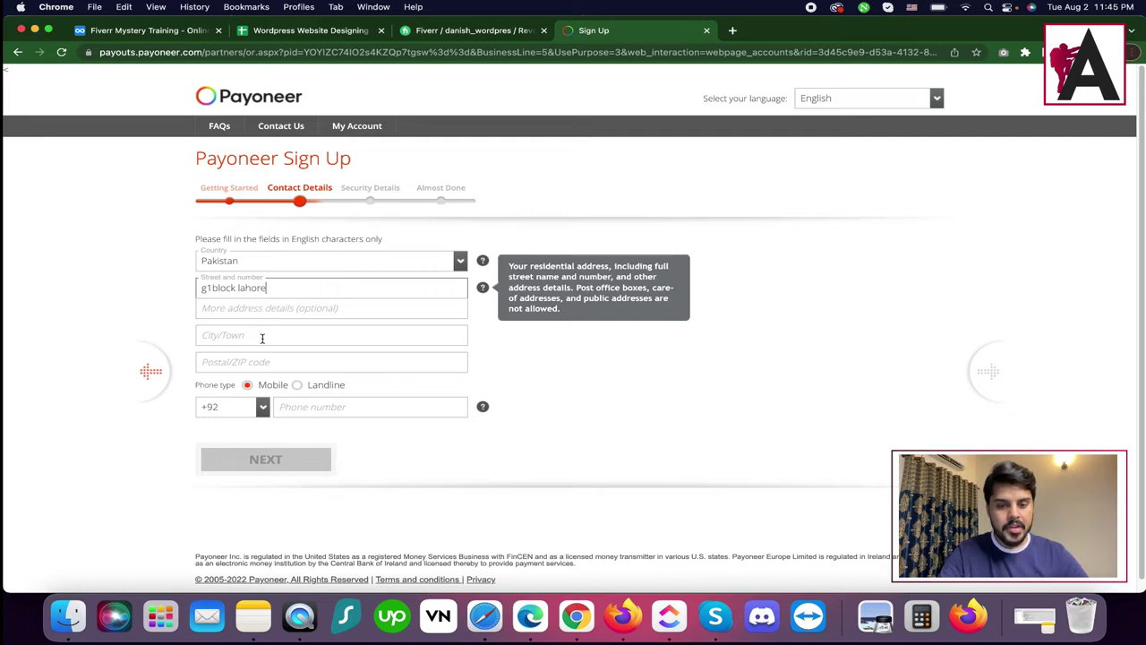
Fill in the street address and city, leaving the postal code empty.
click(262, 338)
text(lahore)
click(269, 364)
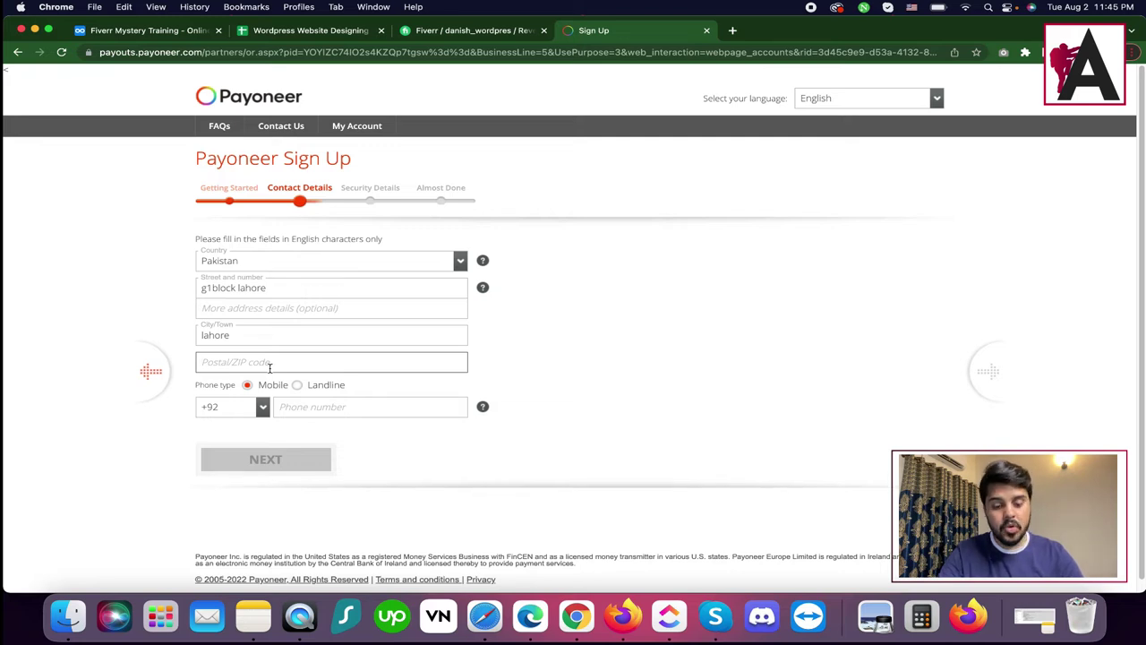
click(734, 32)
Search Google for Lahore zip codes and look up postal code 40050.
text(lahore zip)
key(Return)
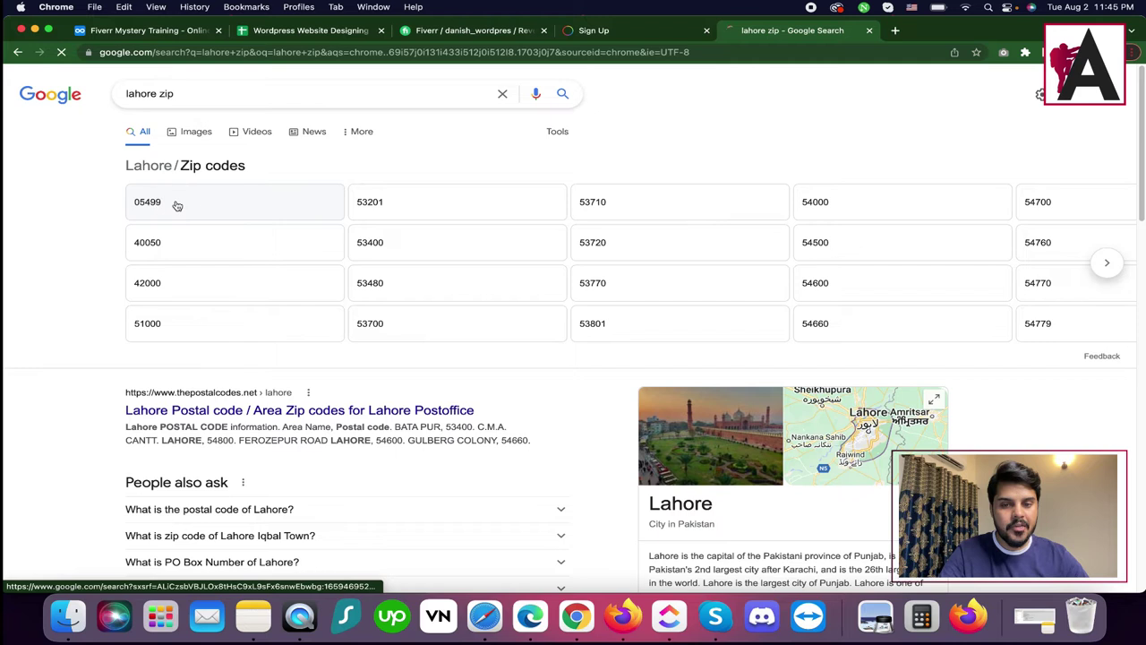
click(176, 205)
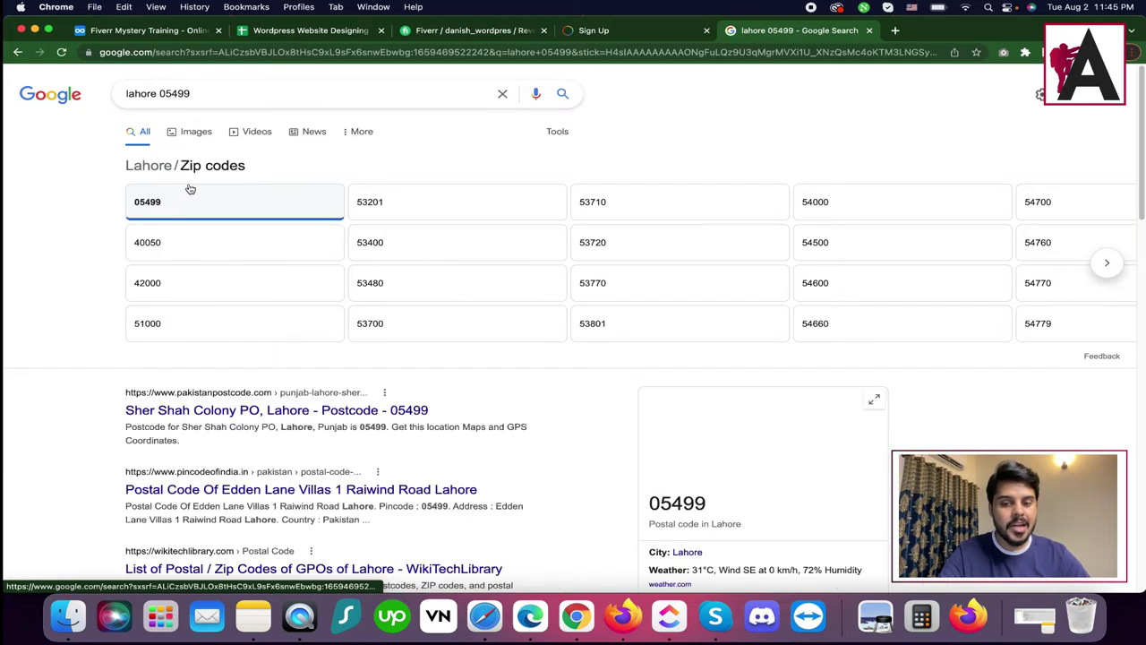
click(126, 201)
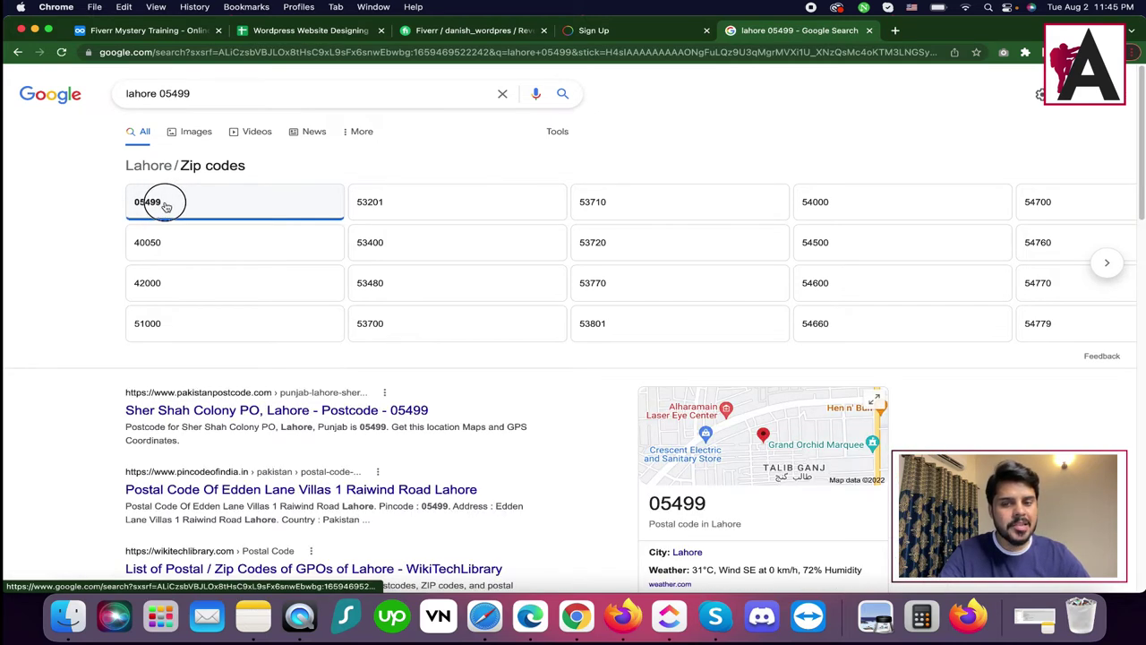
drag(170, 205, 140, 202)
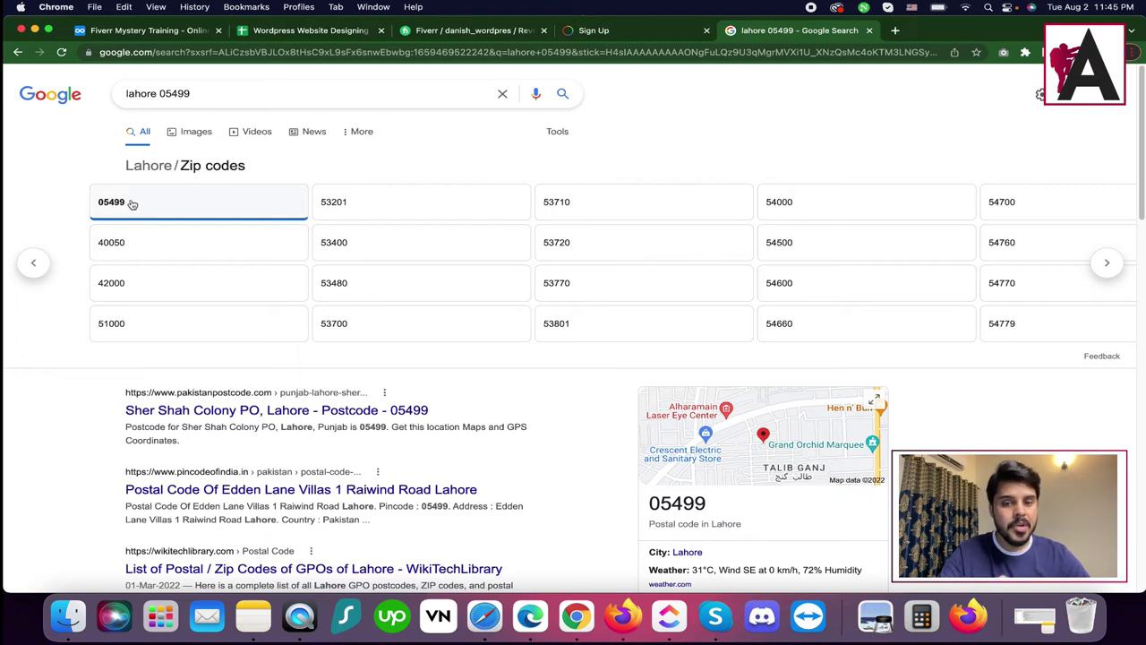
click(106, 247)
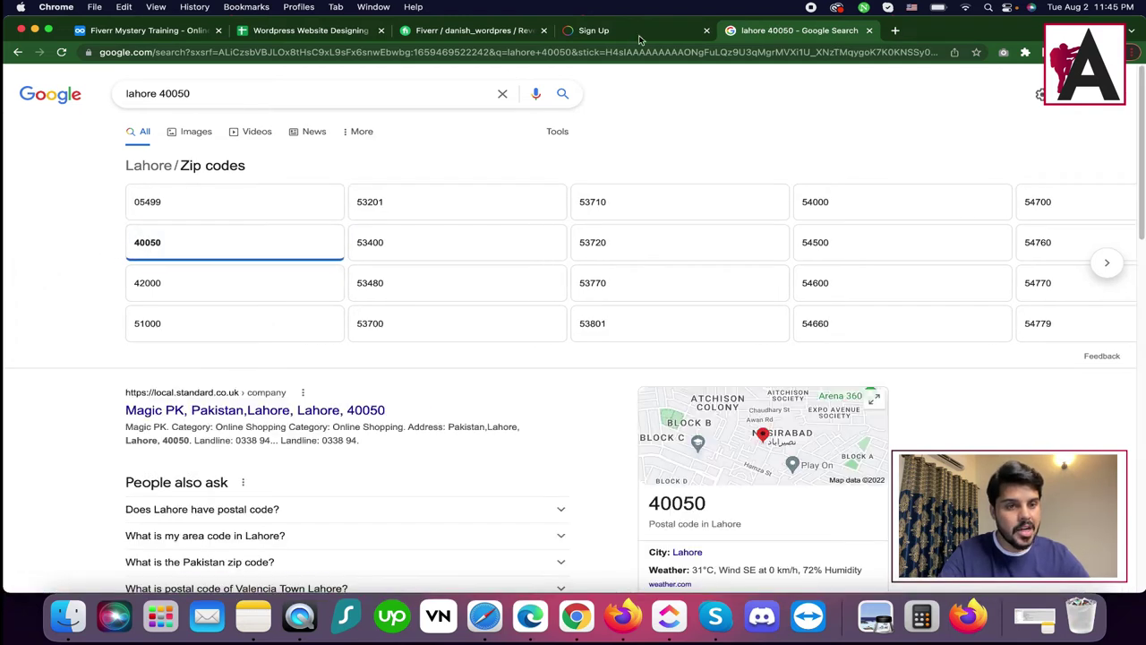
click(618, 30)
Enter postal code 40050 and the mobile number, then continue to Security Details.
text(40050)
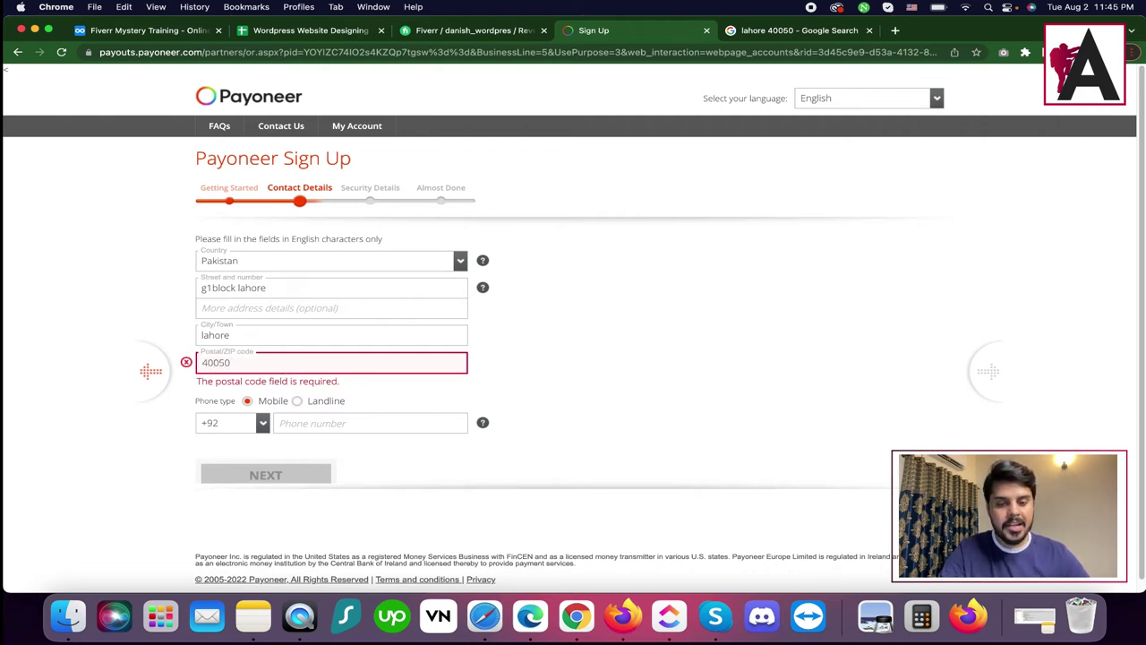
click(328, 424)
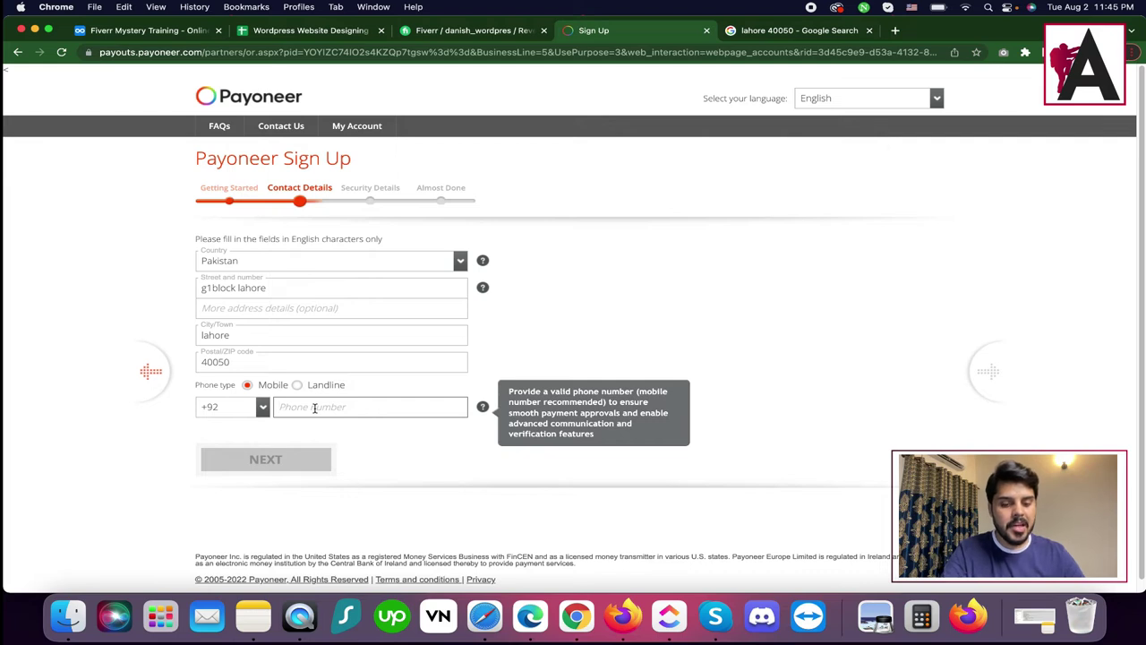
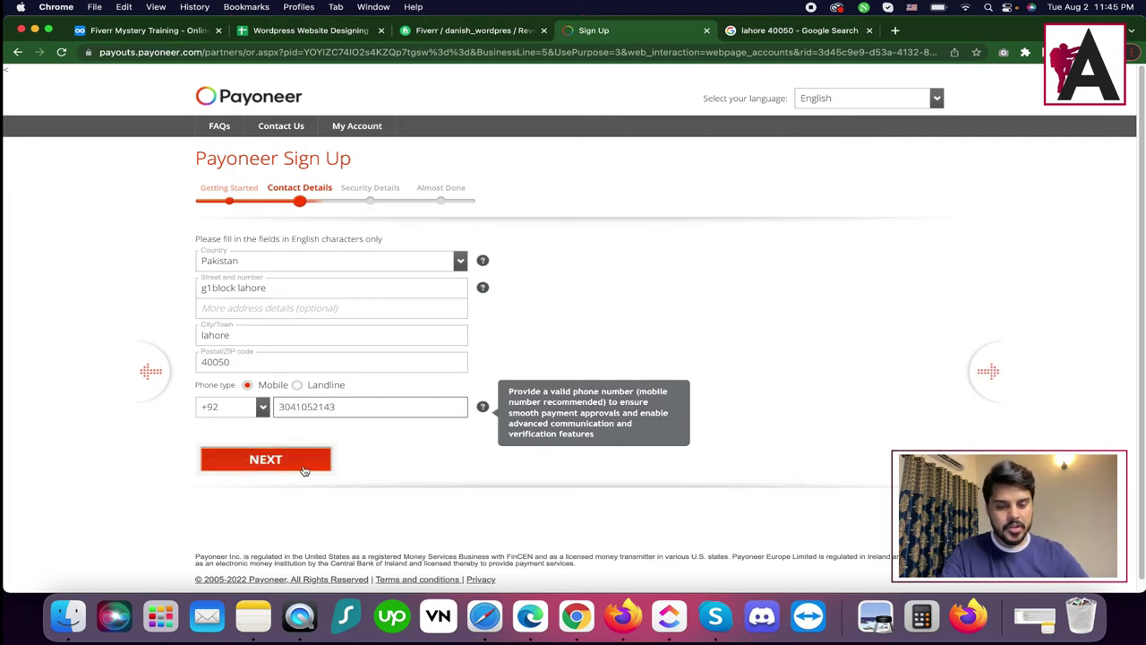
click(302, 462)
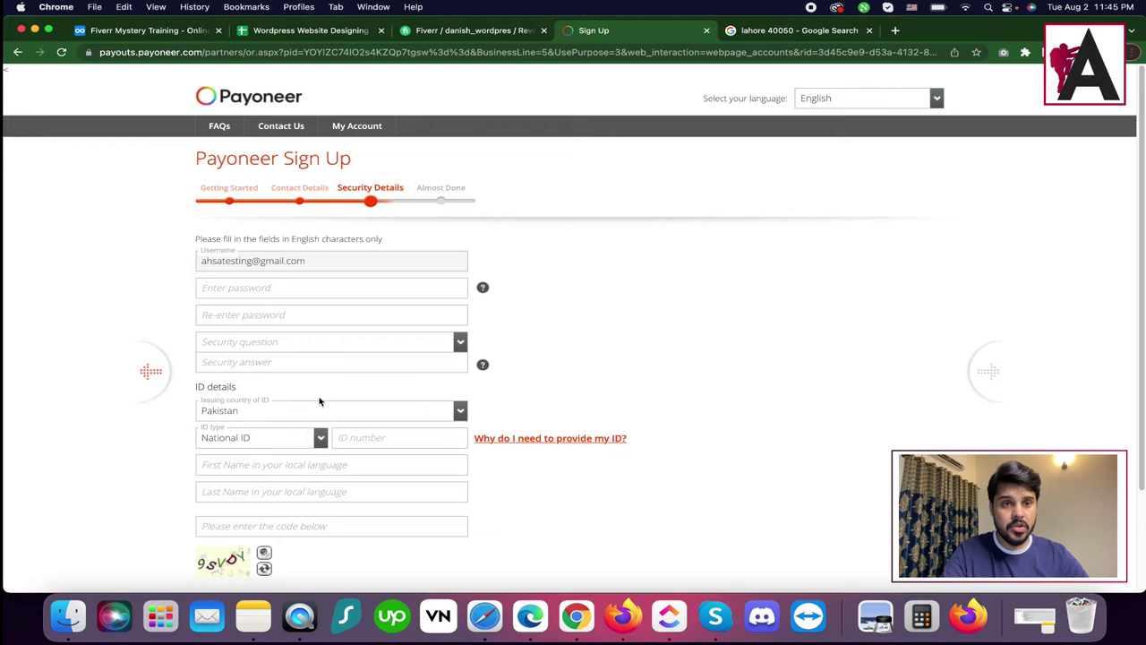
Enter the account password and confirm it.
click(265, 289)
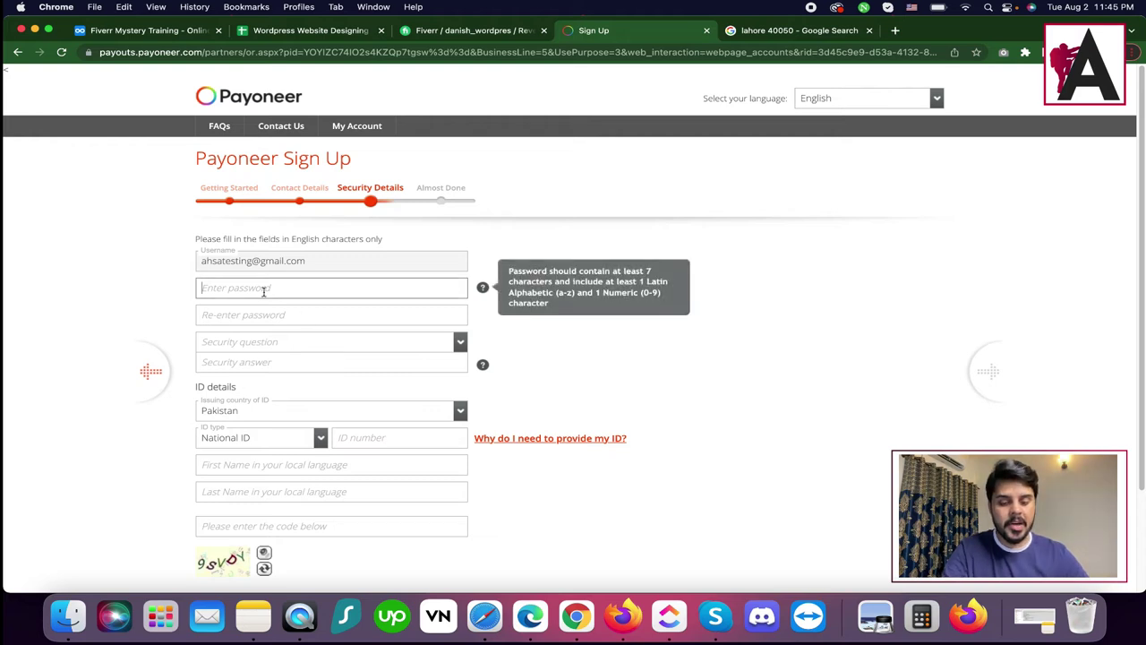
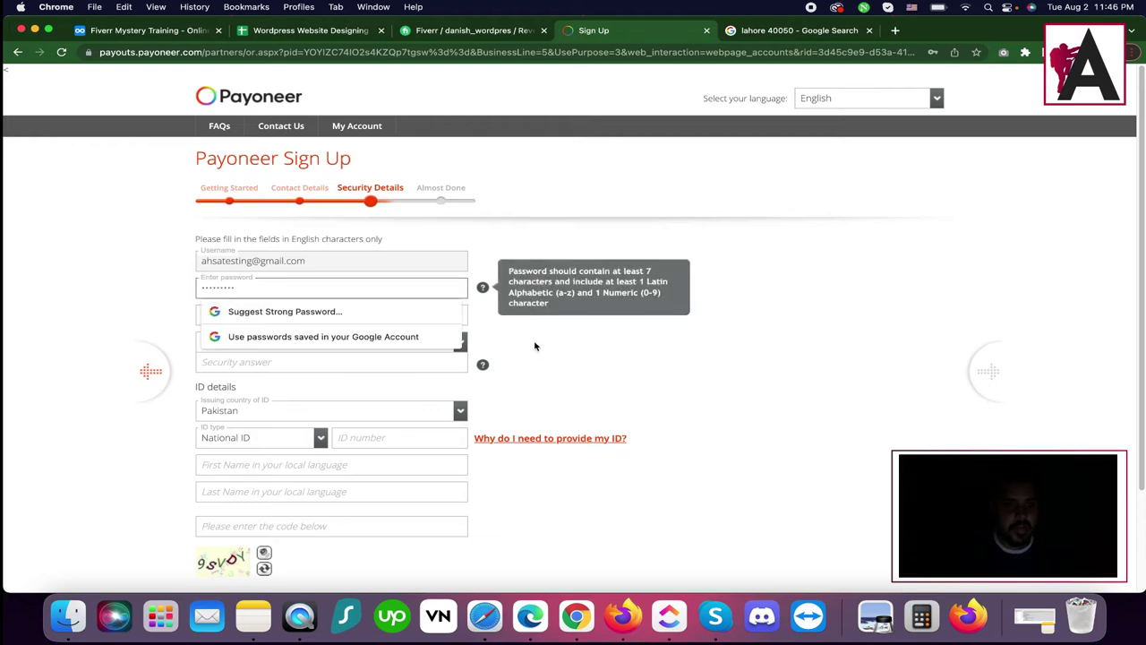
click(323, 316)
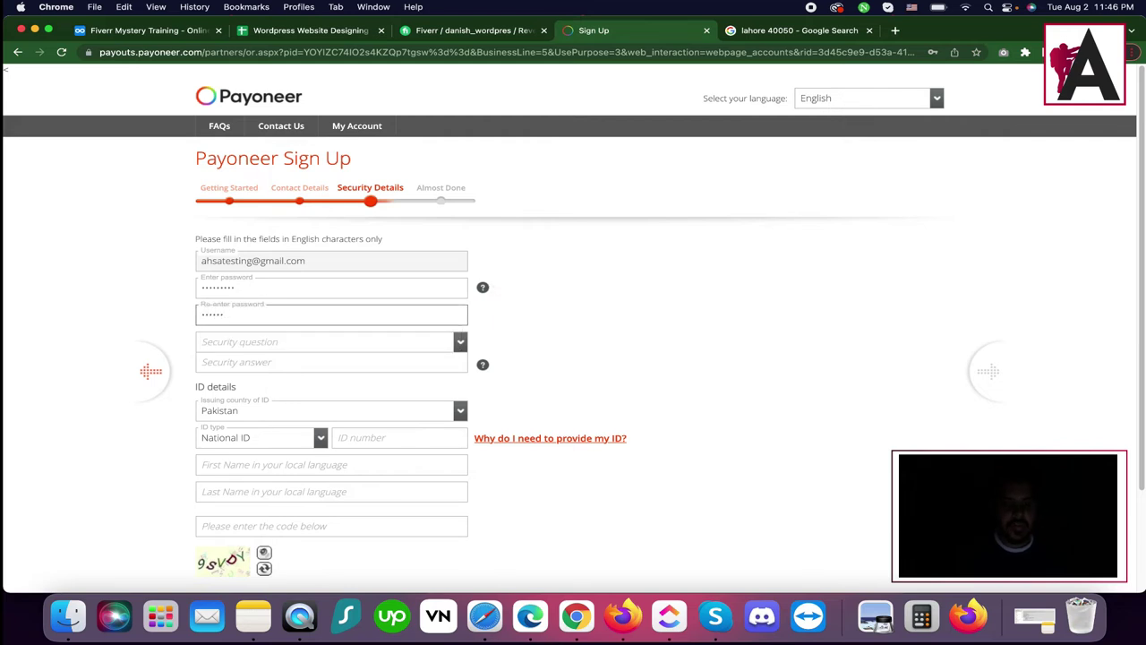
Choose and answer the first-pet security question, then enter the National ID number.
click(307, 342)
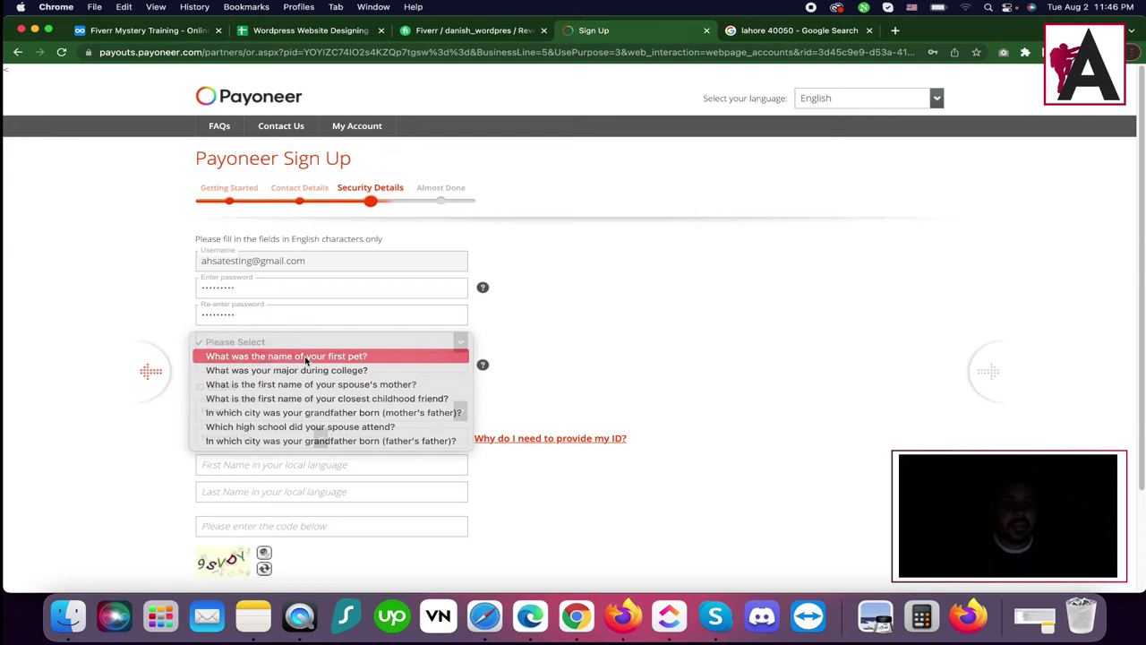
click(305, 356)
click(265, 361)
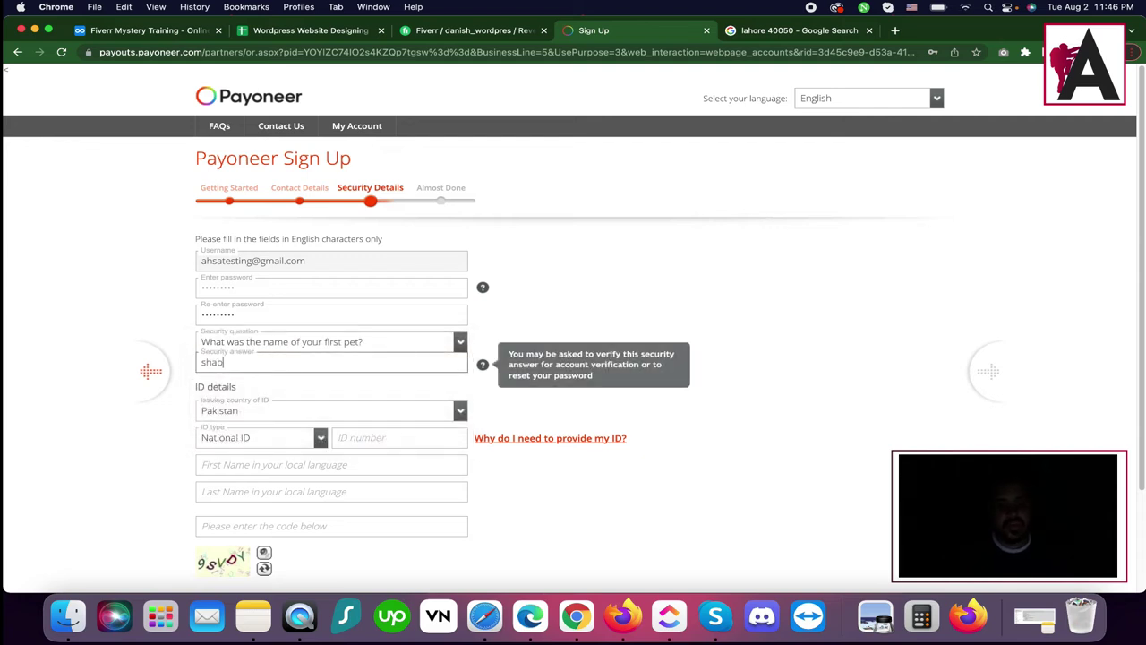
click(354, 438)
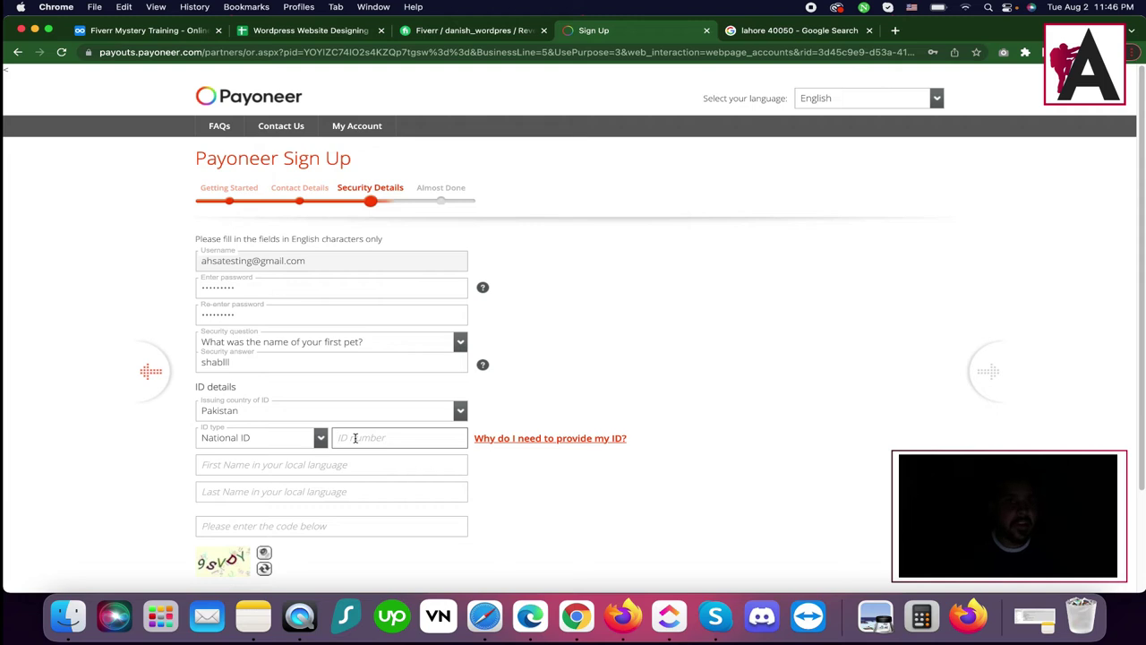
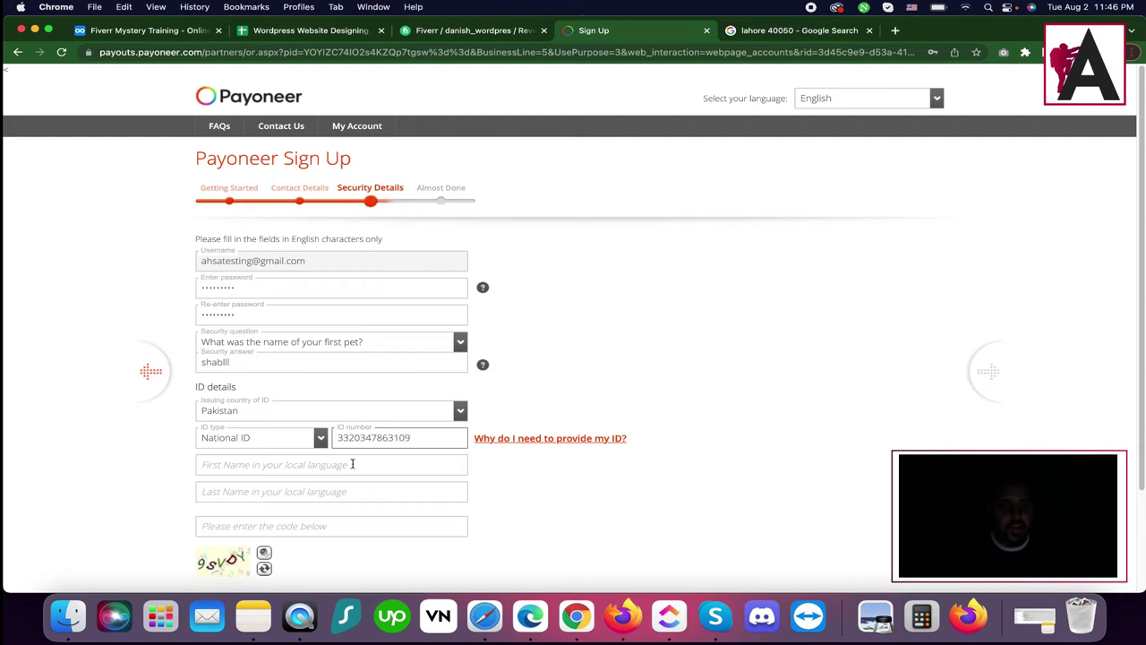
Visit the local-language First Name and Last Name fields, leaving them empty and flagged required.
click(312, 464)
scroll(276, 470, down, 1)
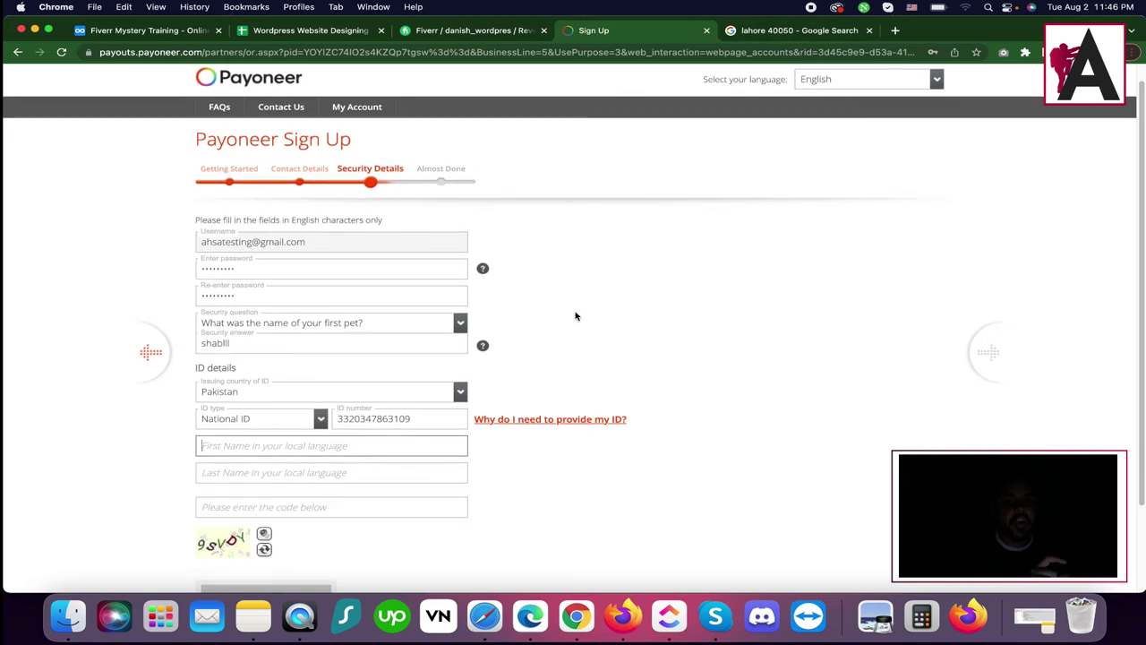
scroll(573, 314, down, 3)
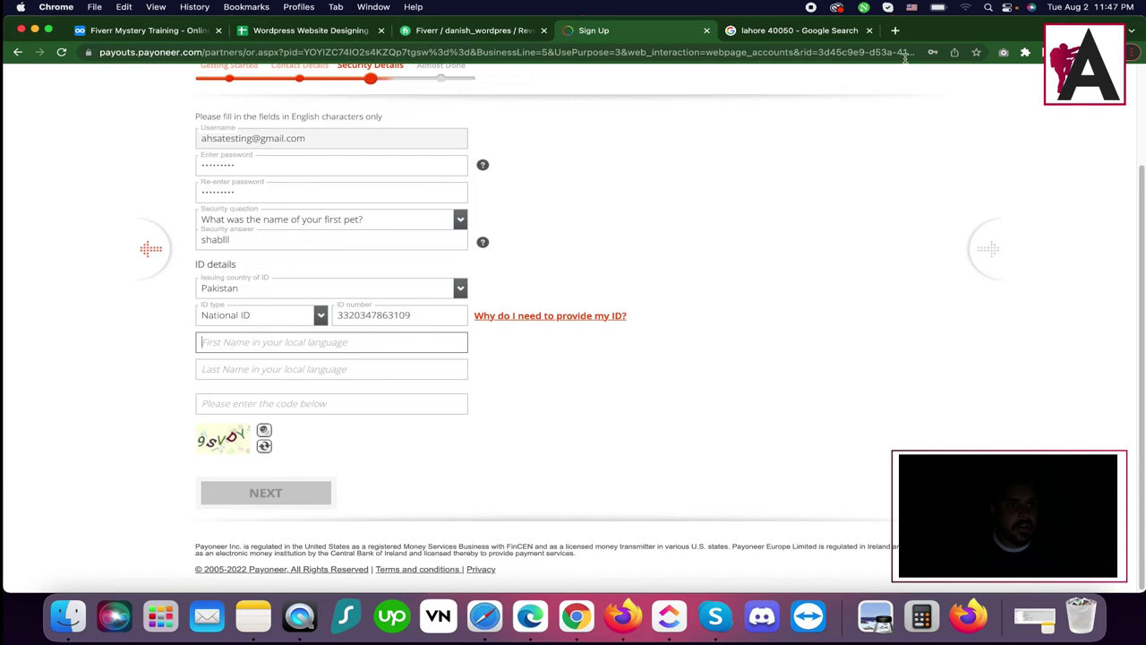
click(965, 7)
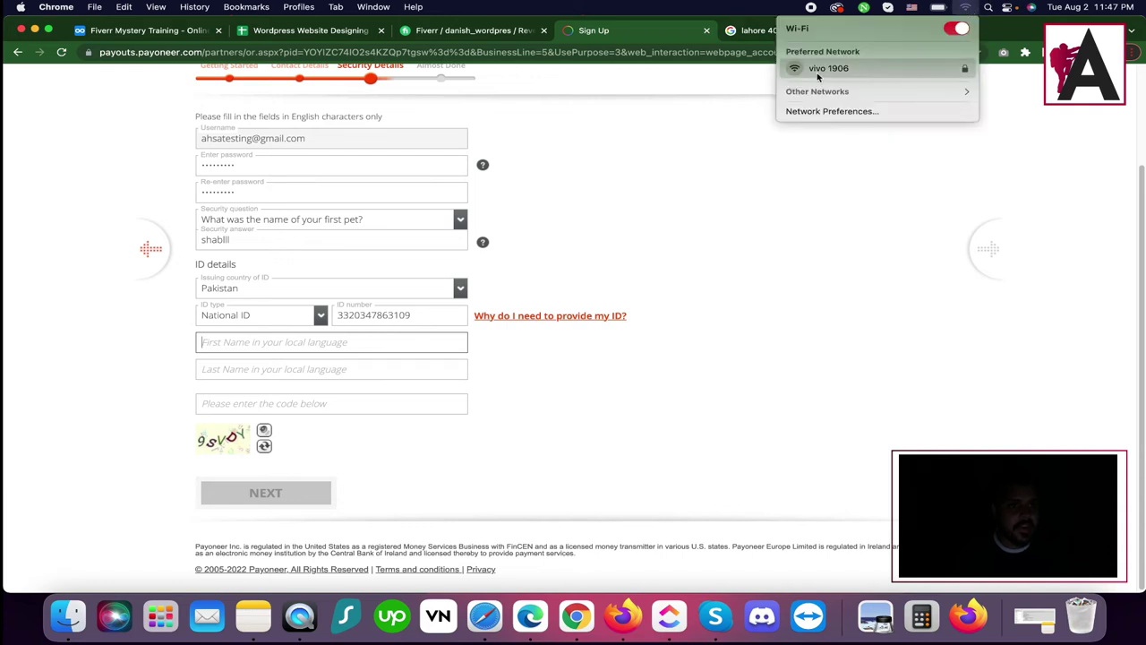
click(255, 344)
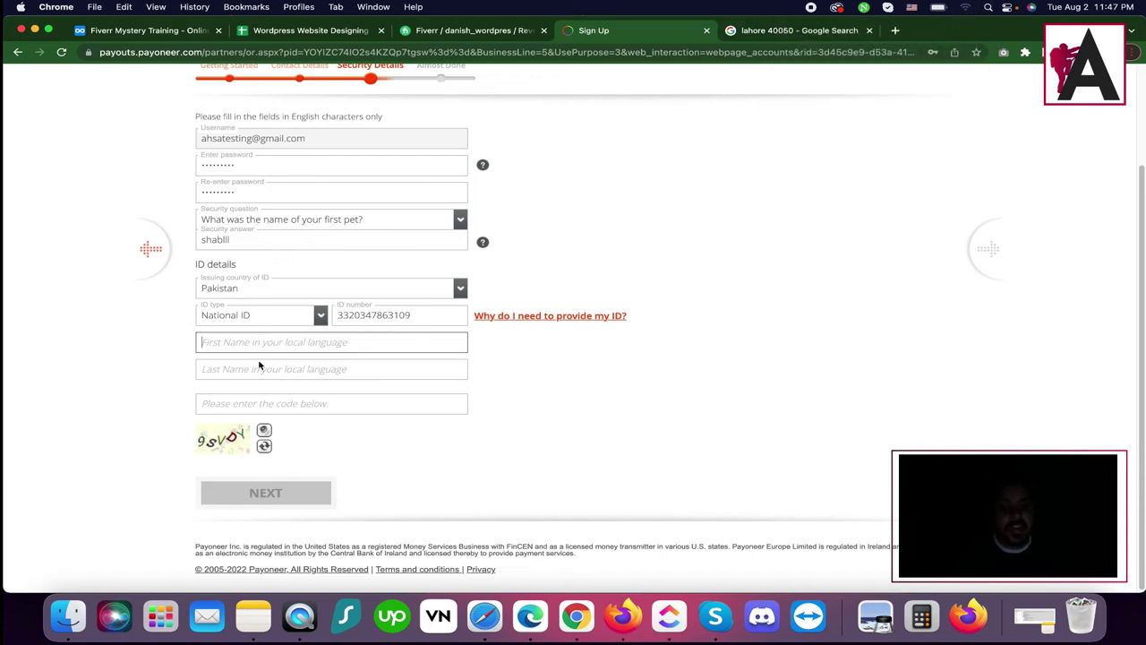
click(257, 367)
Enter the verification code and local-language first and last names, then submit Security Details.
click(276, 426)
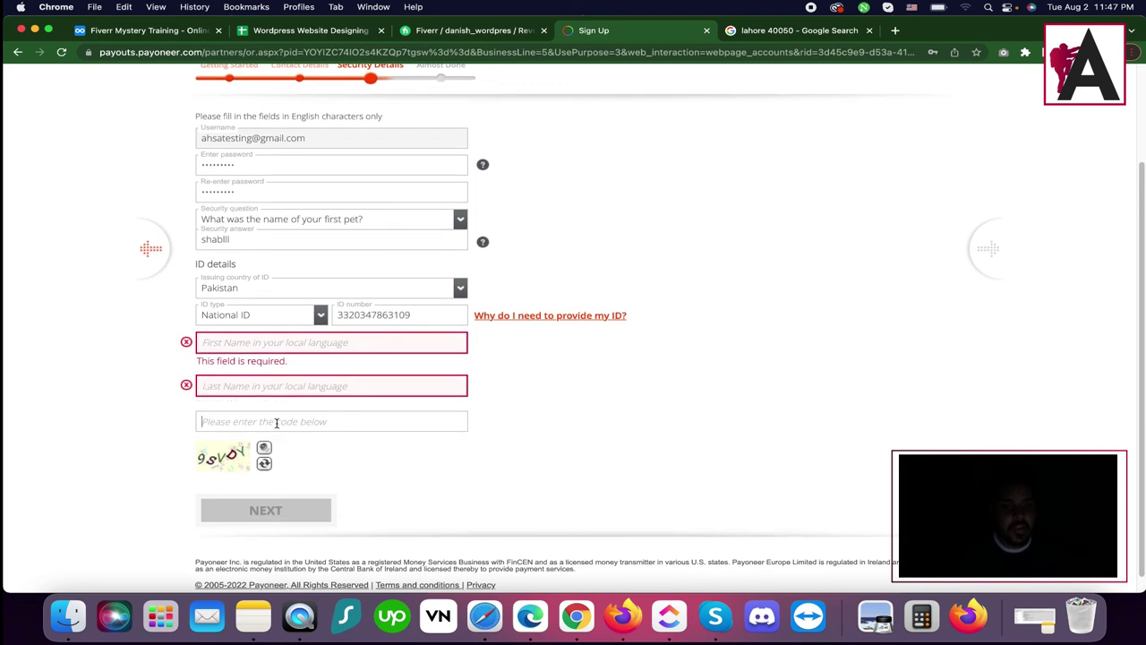
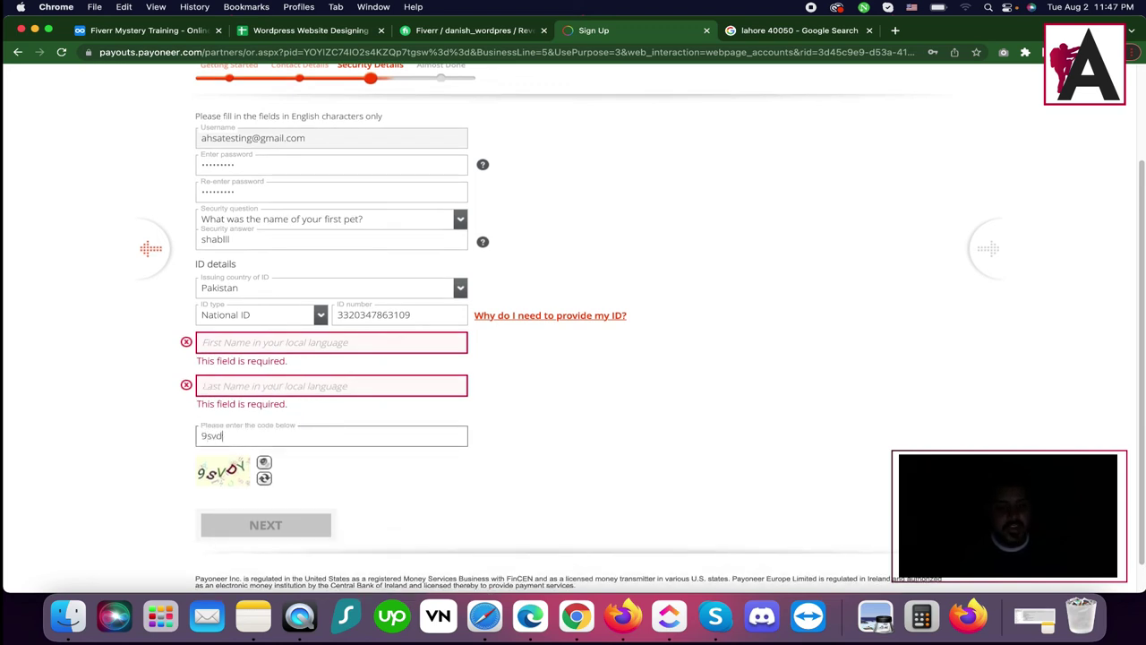
click(318, 346)
key(Tab)
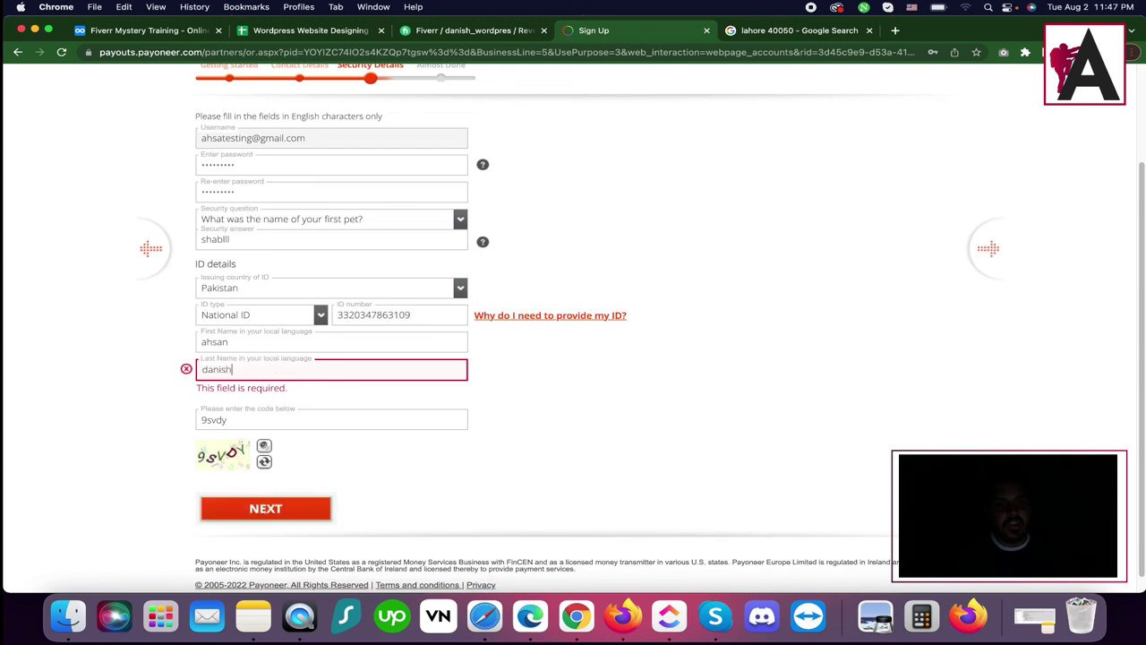
key(Return)
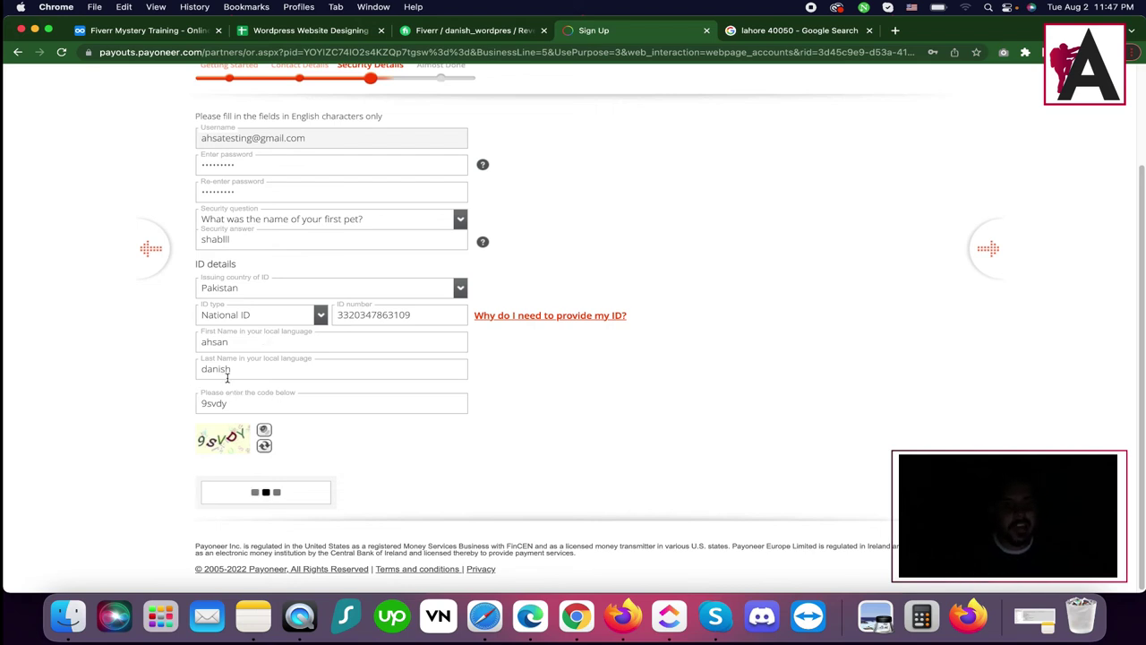
scroll(296, 457, up, 1)
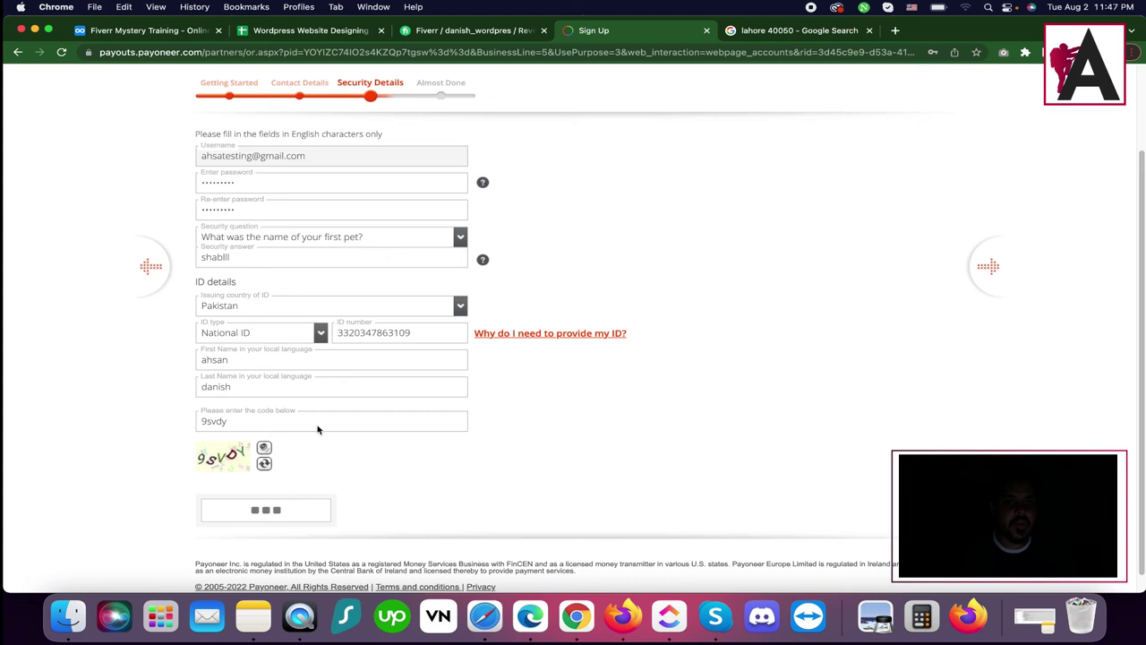
drag(419, 81, 468, 80)
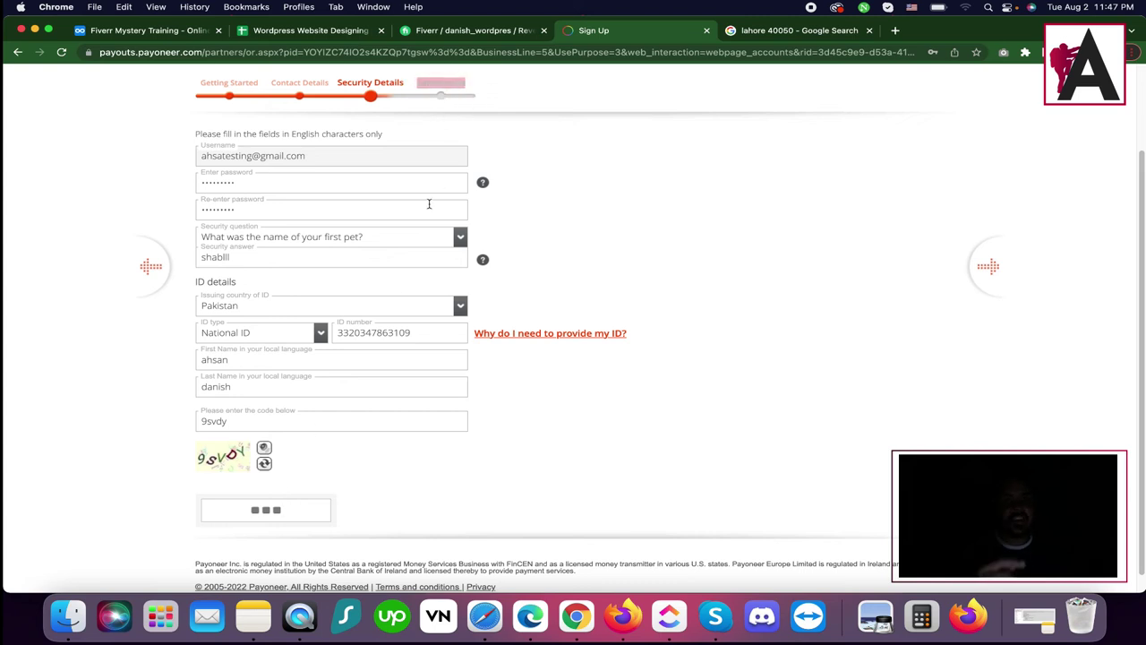